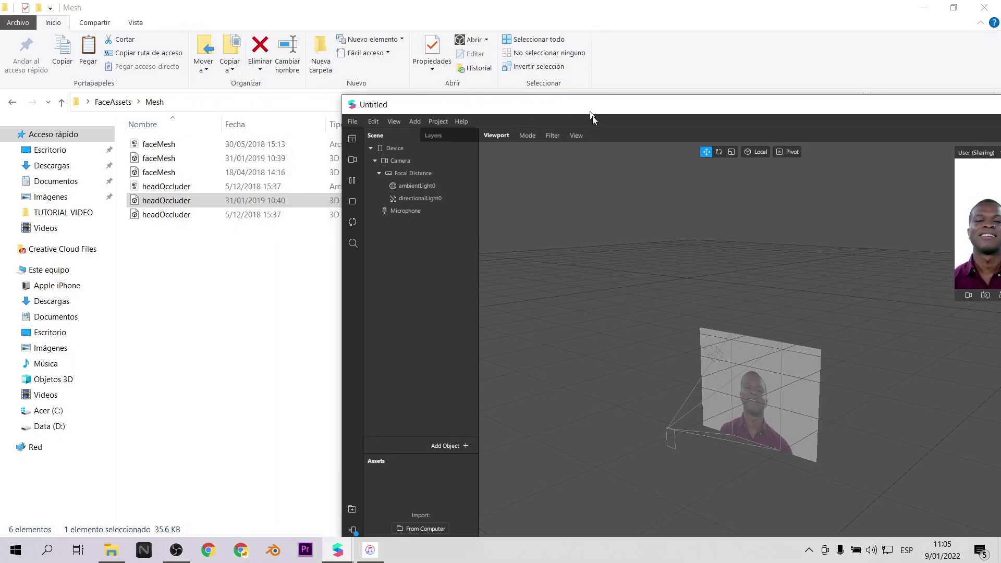
# Drag the headOccluder mesh from the Mesh folder into the Spark AR Studio project assets
pyautogui.moveTo(166, 200); pyautogui.dragTo(419, 504)
# Add a Face Tracker to the scene and place headOccluder under faceTracker0
pyautogui.doubleClick(661, 108)
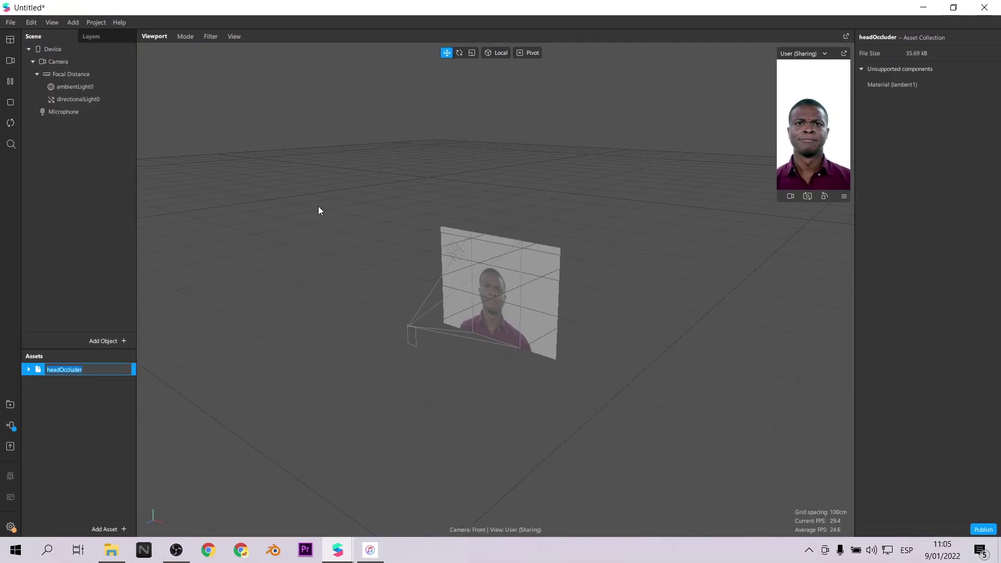
pyautogui.click(96, 342)
pyautogui.click(86, 165)
pyautogui.click(339, 324)
pyautogui.moveTo(63, 368); pyautogui.dragTo(95, 107)
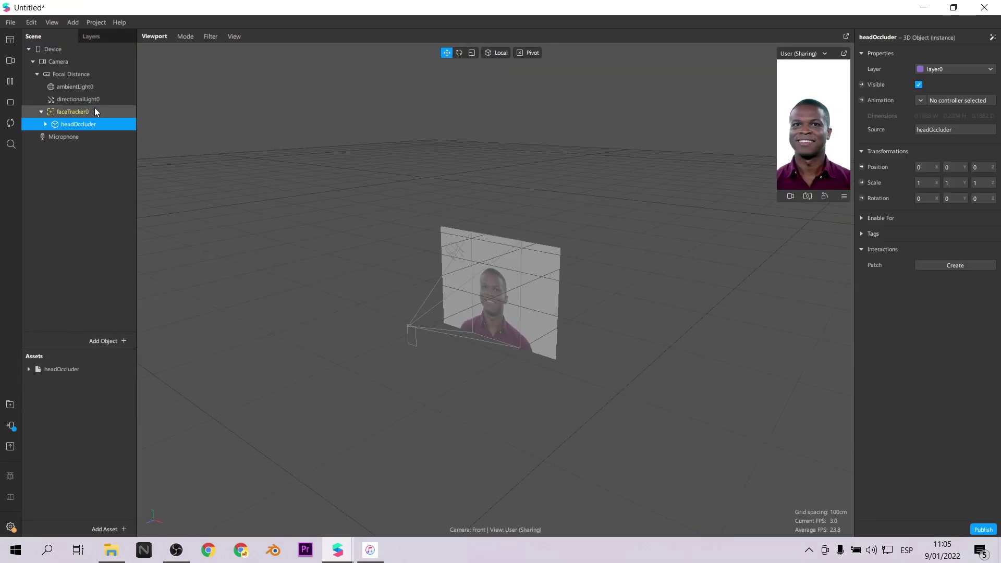
# Set headOccluder's lambert1 material diffuse colour to white and adjust its opacity
pyautogui.doubleClick(82, 368)
pyautogui.click(48, 394)
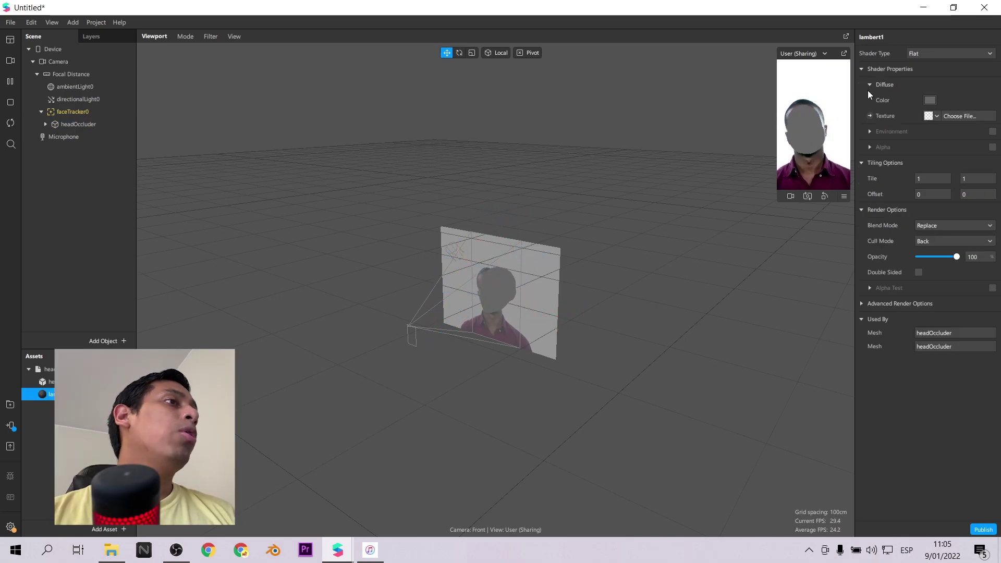
pyautogui.click(931, 100)
pyautogui.click(478, 245)
pyautogui.click(556, 366)
pyautogui.moveTo(956, 257)
pyautogui.mouseDown()
pyautogui.moveTo(944, 259)
pyautogui.moveTo(961, 258)
pyautogui.mouseUp()
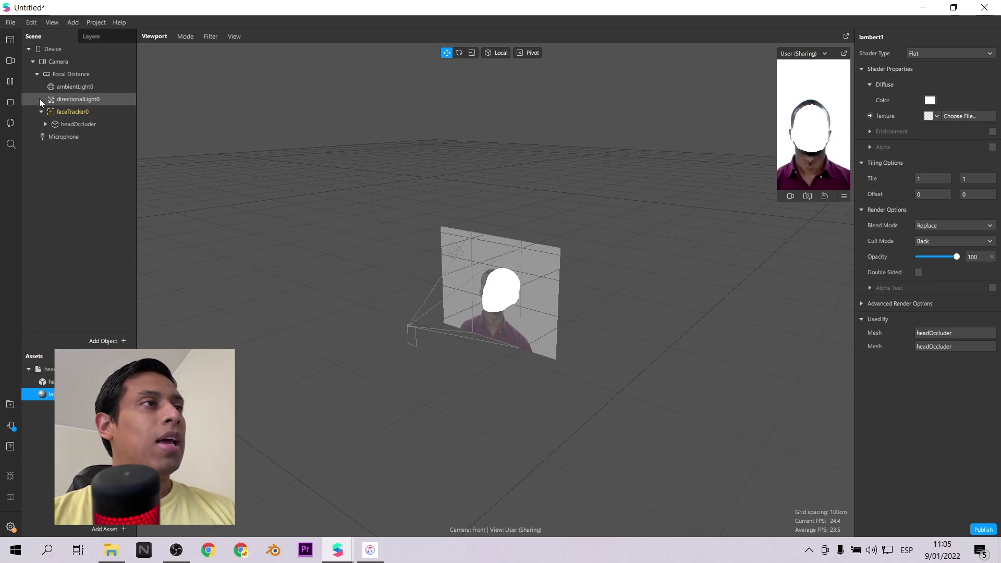
# Enable texture extraction on faceTracker0 and add its texture to the Patch Editor
pyautogui.click(73, 111)
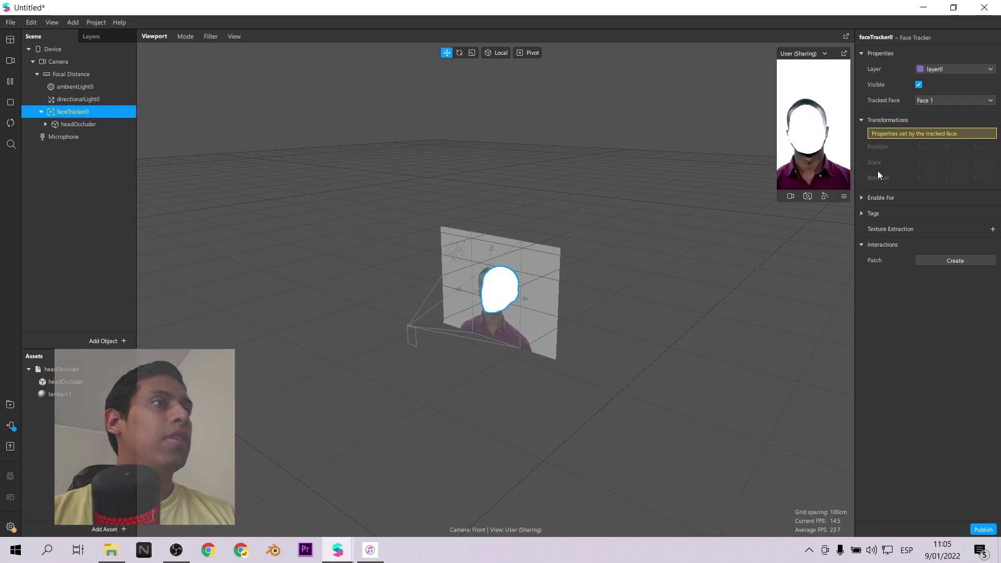
pyautogui.click(994, 229)
pyautogui.click(51, 27)
pyautogui.click(94, 140)
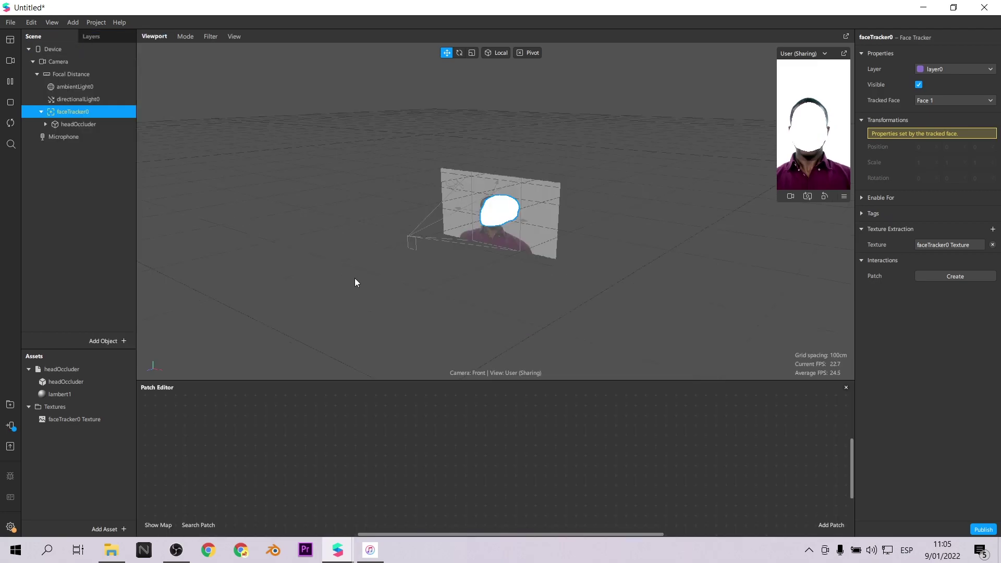
pyautogui.moveTo(90, 423); pyautogui.dragTo(321, 431)
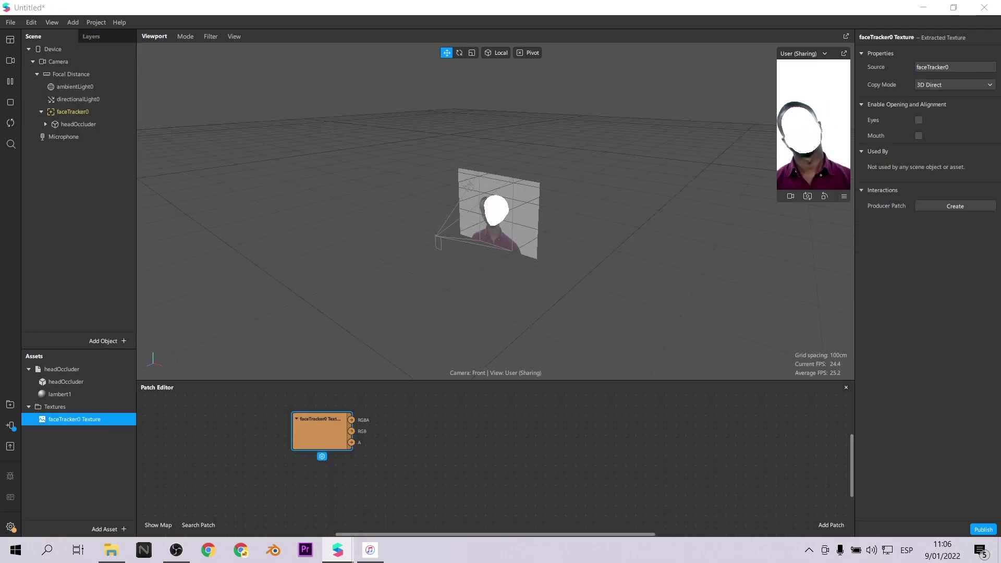
# Add a Texture Transform patch and expose lambert1's Diffuse Texture as a patch
pyautogui.doubleClick(542, 440)
pyautogui.write('tex')
pyautogui.click(389, 319)
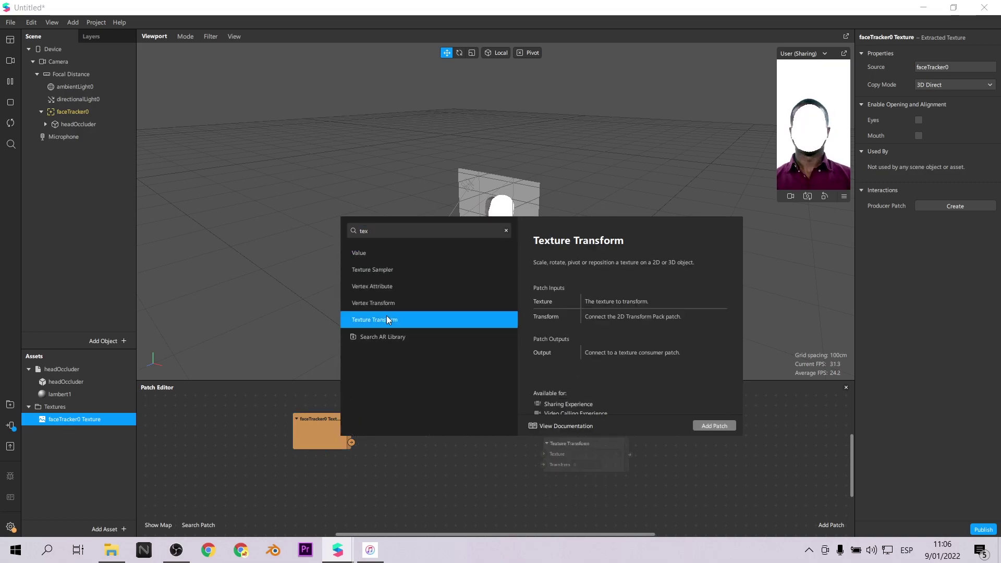
pyautogui.click(719, 426)
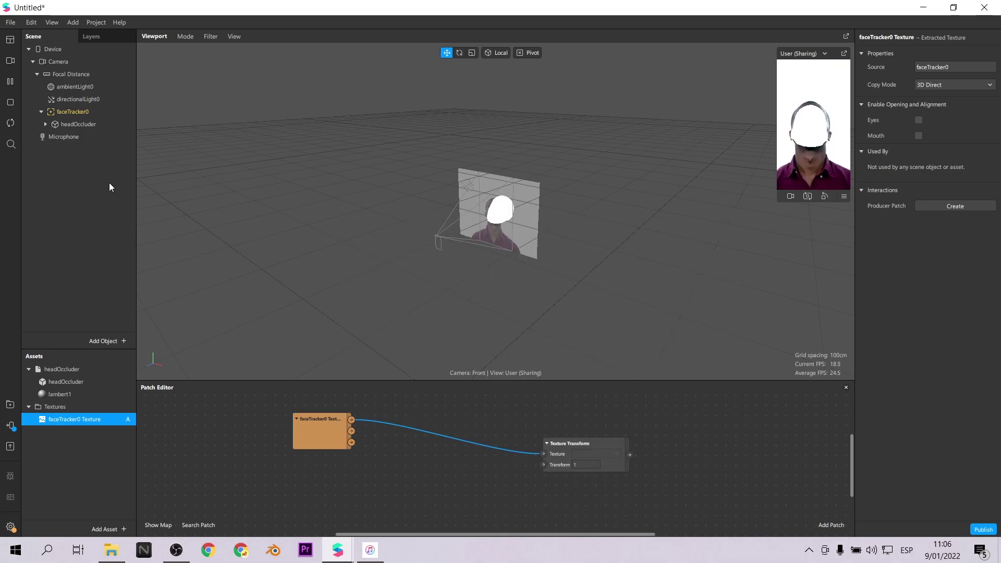
pyautogui.click(59, 395)
pyautogui.click(870, 116)
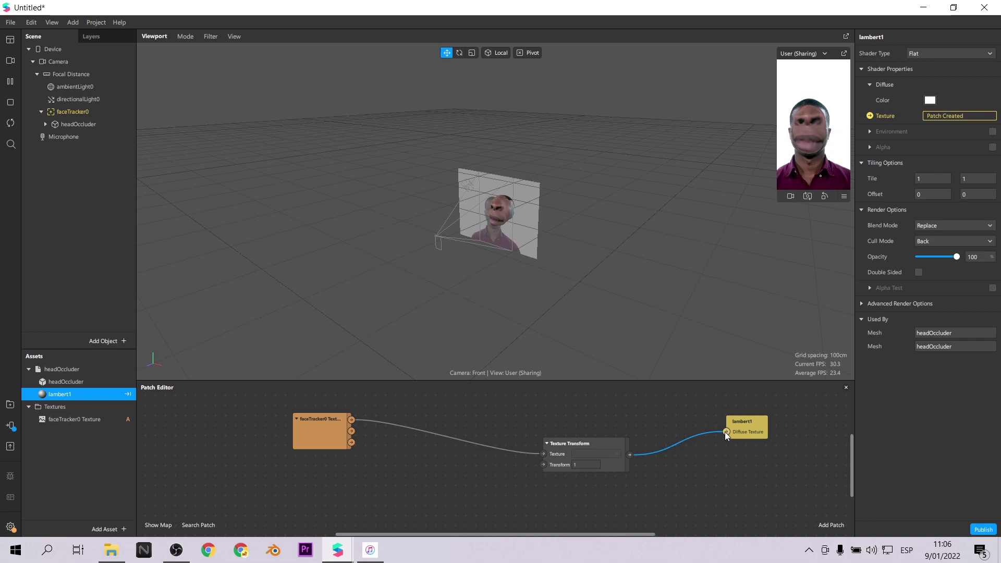
pyautogui.click(505, 200)
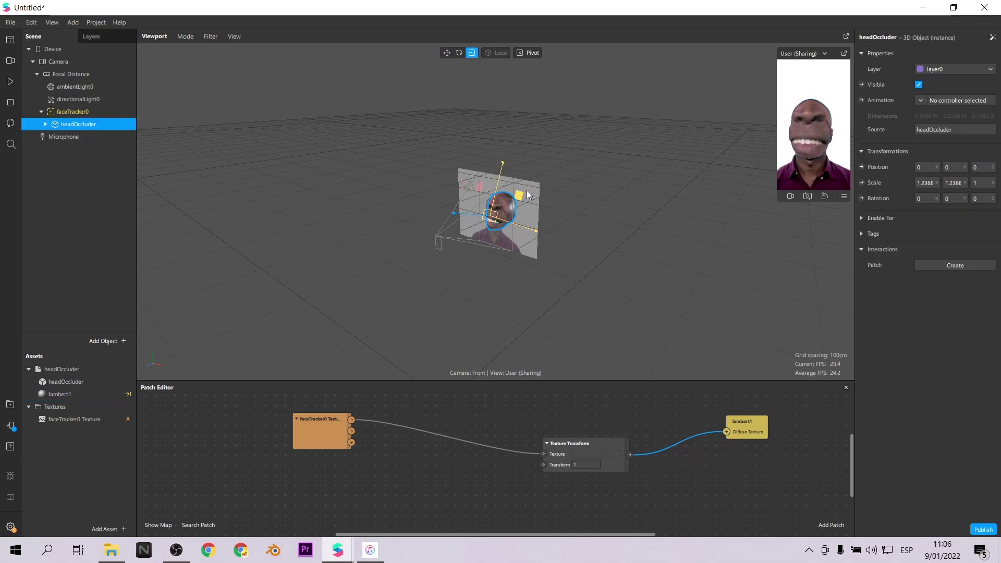
# Add a 2D Transform Pack patch and connect it to the Texture Transform
pyautogui.doubleClick(363, 501)
pyautogui.write('2d t')
pyautogui.click(535, 488)
pyautogui.moveTo(464, 530); pyautogui.dragTo(544, 465)
pyautogui.scroll(-1, 381, 493)
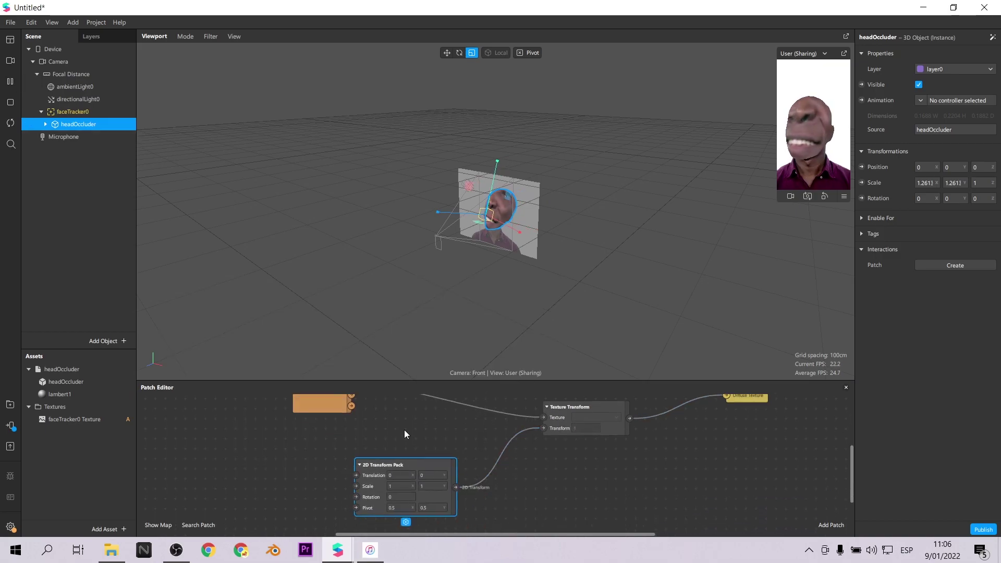
pyautogui.scroll(4, 598, 287)
pyautogui.moveTo(599, 286); pyautogui.dragTo(485, 274, button='right')
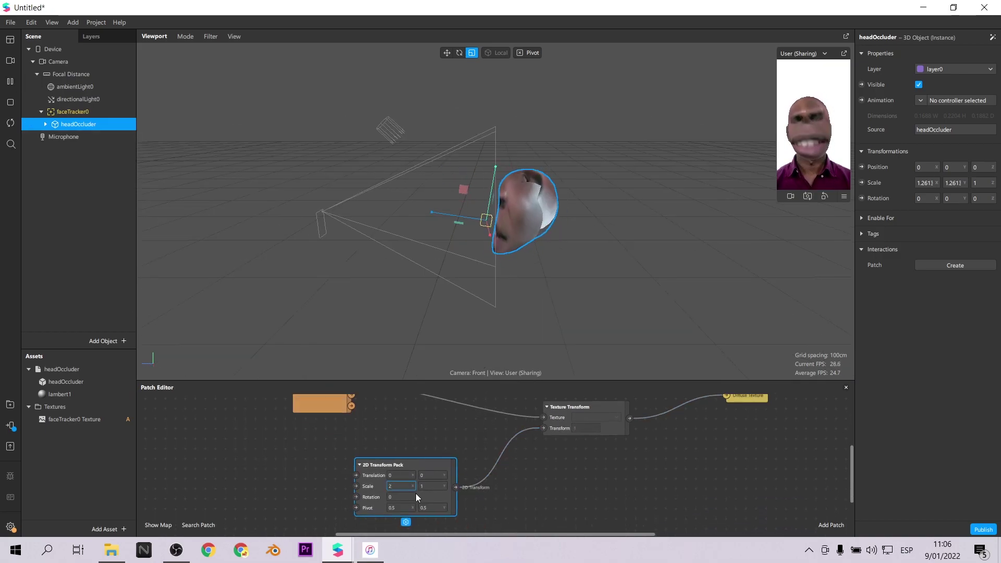
# Set the 2D Transform Pack scale to 0.5 horizontally and 1 vertically
pyautogui.press('Return')
pyautogui.click(406, 485)
pyautogui.write('0.5')
pyautogui.press('Return')
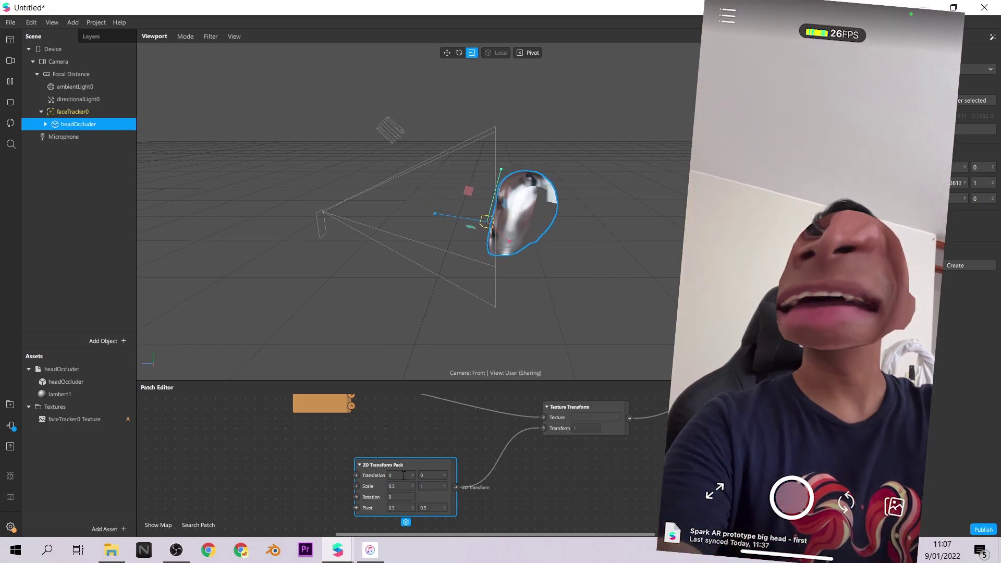
pyautogui.doubleClick(441, 484)
pyautogui.write('0')
pyautogui.press('BackSpace')
pyautogui.write('1')
pyautogui.press('Return')
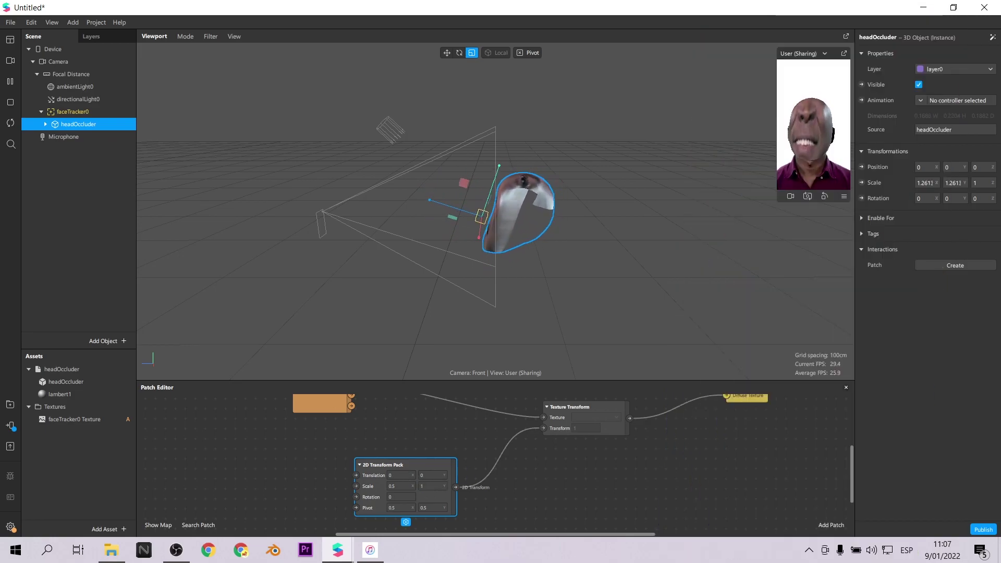
# Tidy the patch node layout and enlarge the simulator preview
pyautogui.scroll(1, 365, 402)
pyautogui.moveTo(333, 424); pyautogui.dragTo(296, 416)
pyautogui.moveTo(414, 499); pyautogui.dragTo(443, 499)
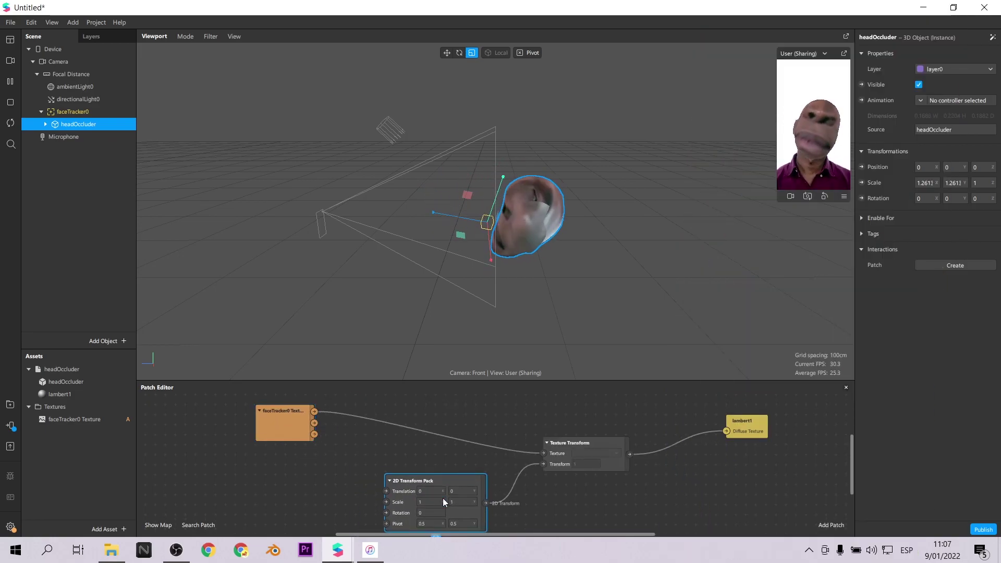
pyautogui.scroll(-1, 443, 502)
pyautogui.moveTo(593, 431); pyautogui.dragTo(595, 418)
pyautogui.moveTo(443, 471); pyautogui.dragTo(453, 471)
pyautogui.moveTo(777, 202); pyautogui.dragTo(757, 225)
# Start a new Sharing Experience project, maximized with an enlarged simulator preview
pyautogui.click(10, 527)
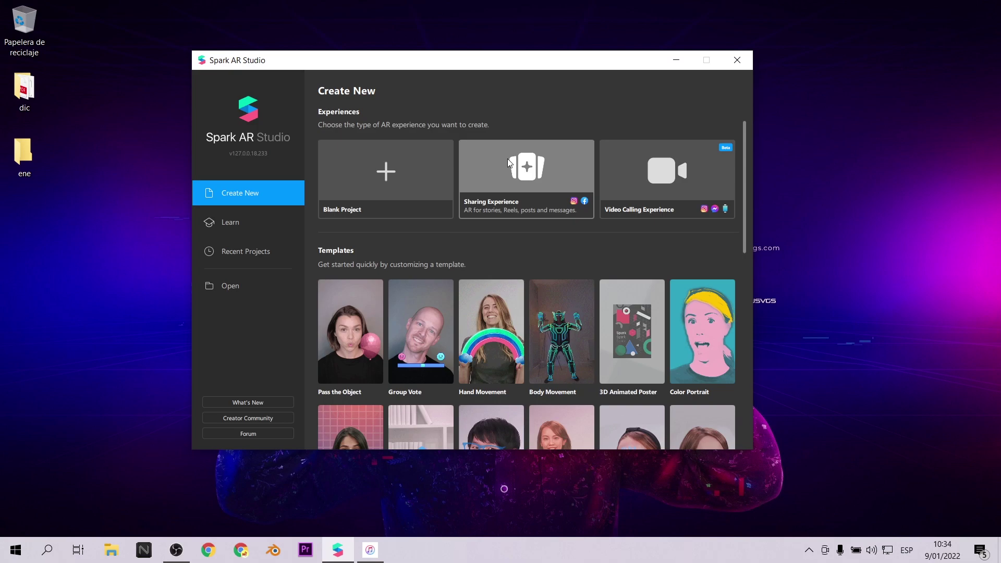
pyautogui.click(541, 161)
pyautogui.click(787, 58)
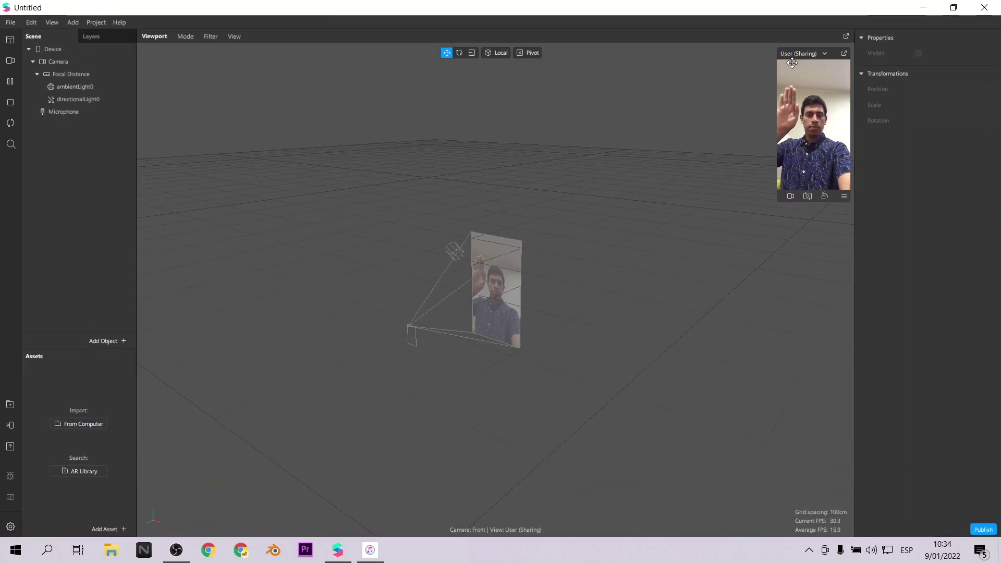
pyautogui.moveTo(777, 202); pyautogui.dragTo(718, 308)
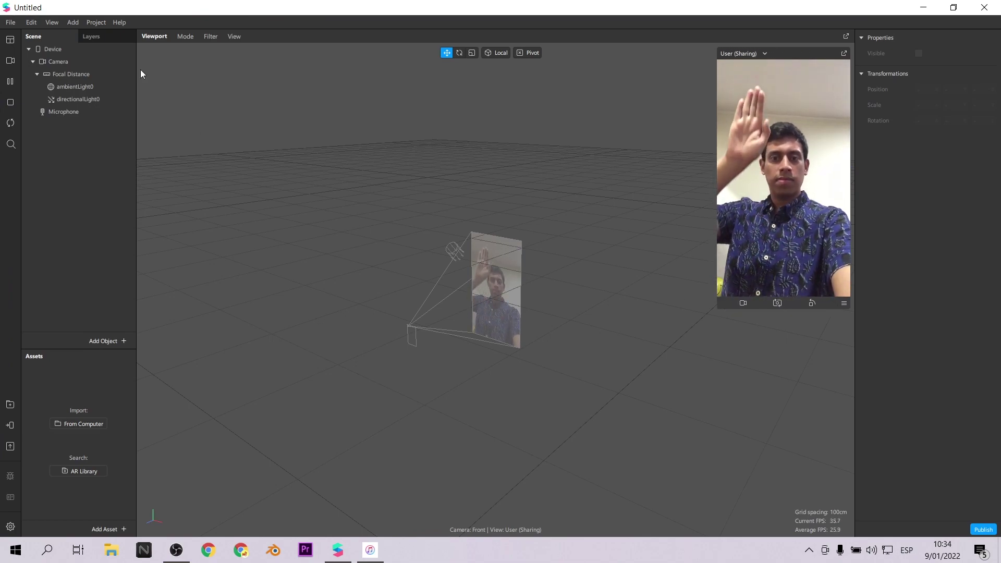
# Show the Patch Editor from the View menu
pyautogui.click(73, 22)
pyautogui.moveTo(52, 22)
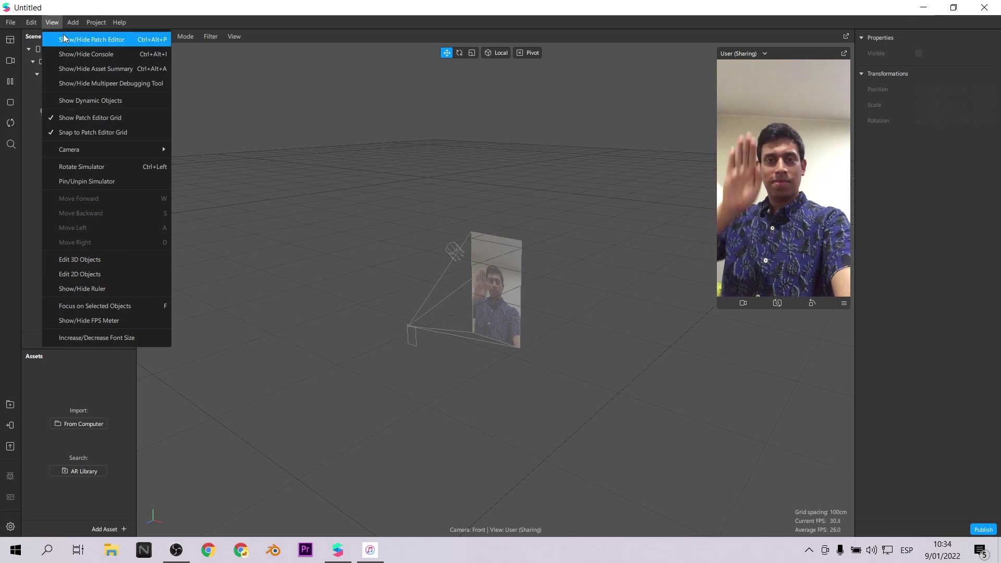
pyautogui.click(64, 39)
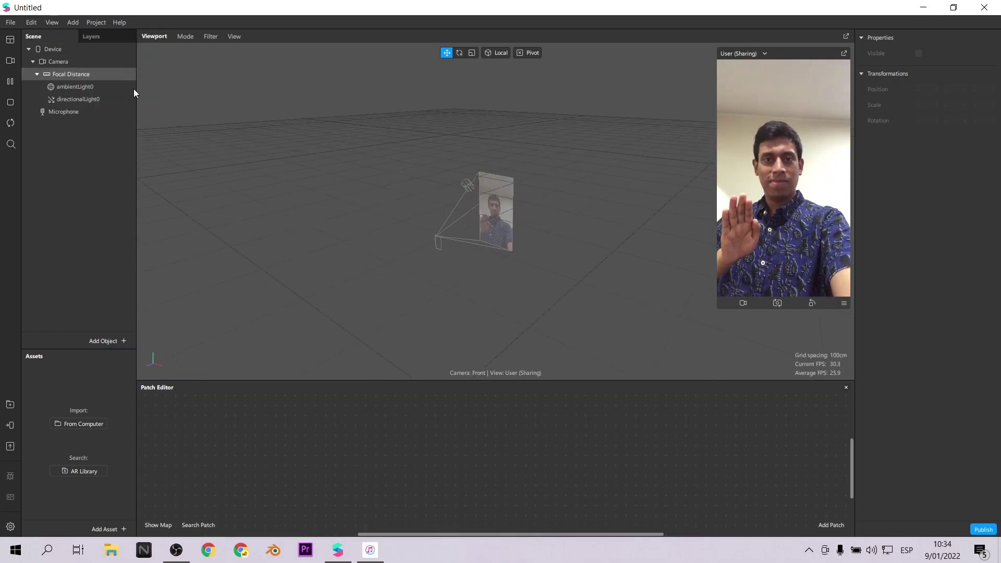
# Search the AR Library for 'occluder' and import the free Head Occluder block
pyautogui.click(18, 408)
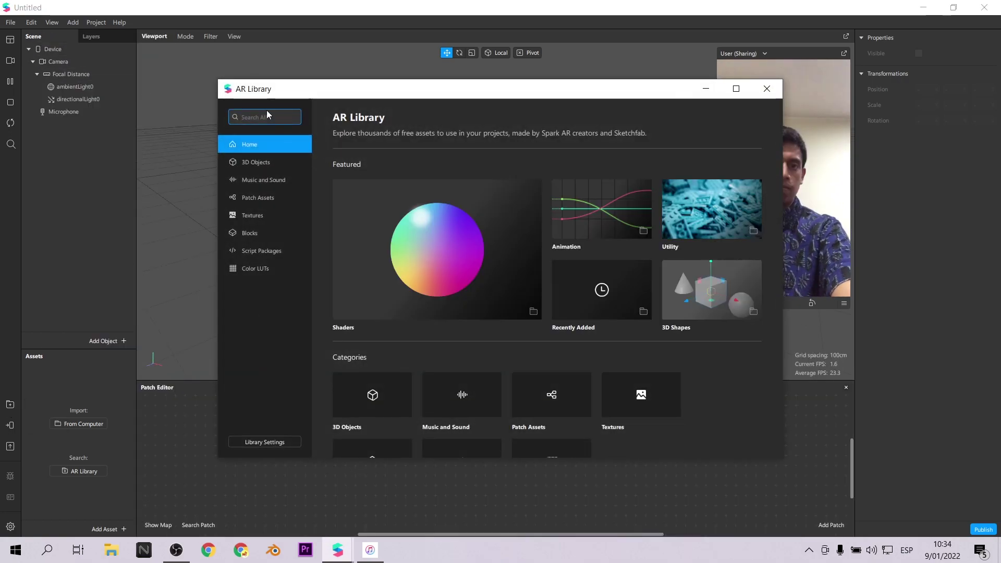
pyautogui.write('occlu')
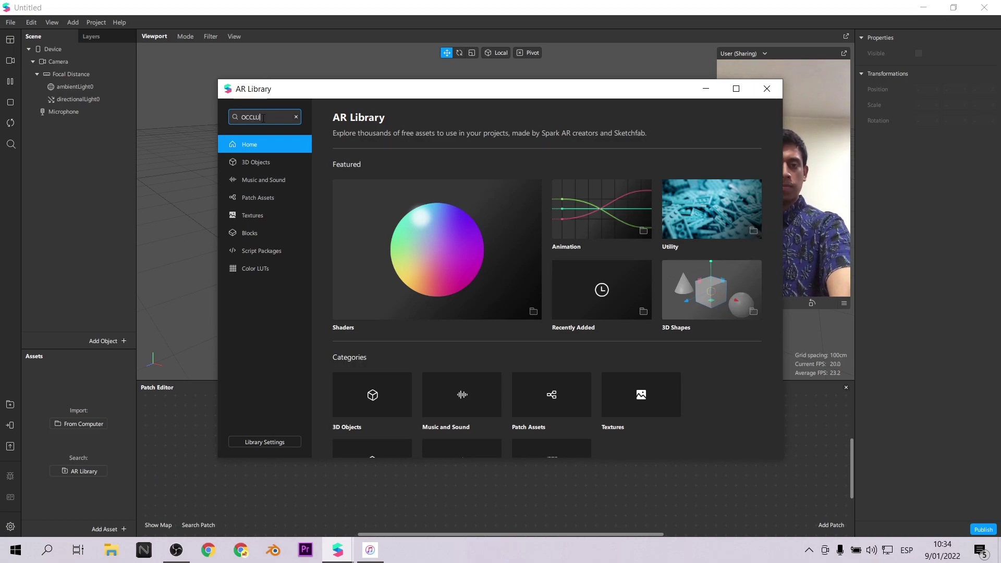
pyautogui.write('der')
pyautogui.press('Return')
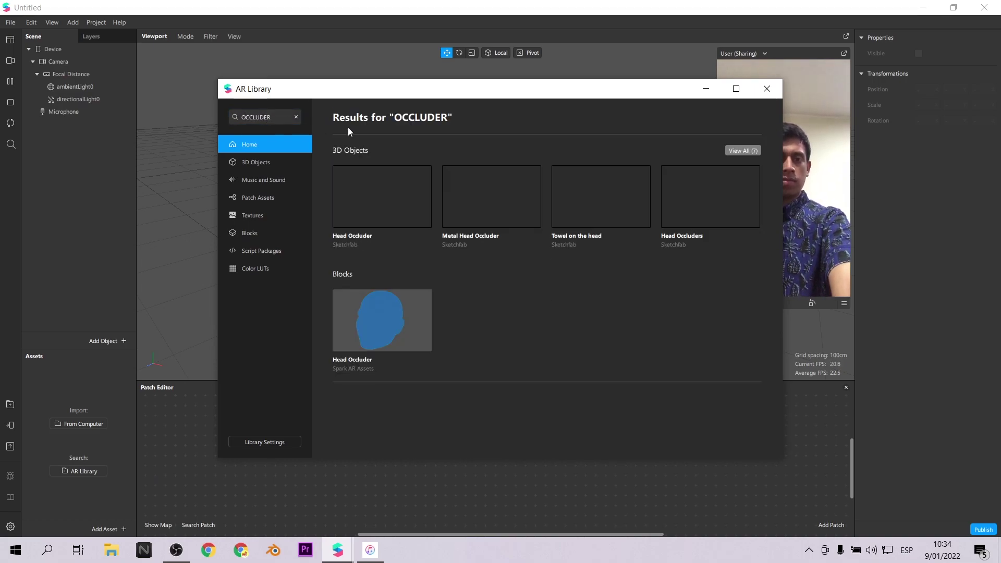
pyautogui.click(396, 318)
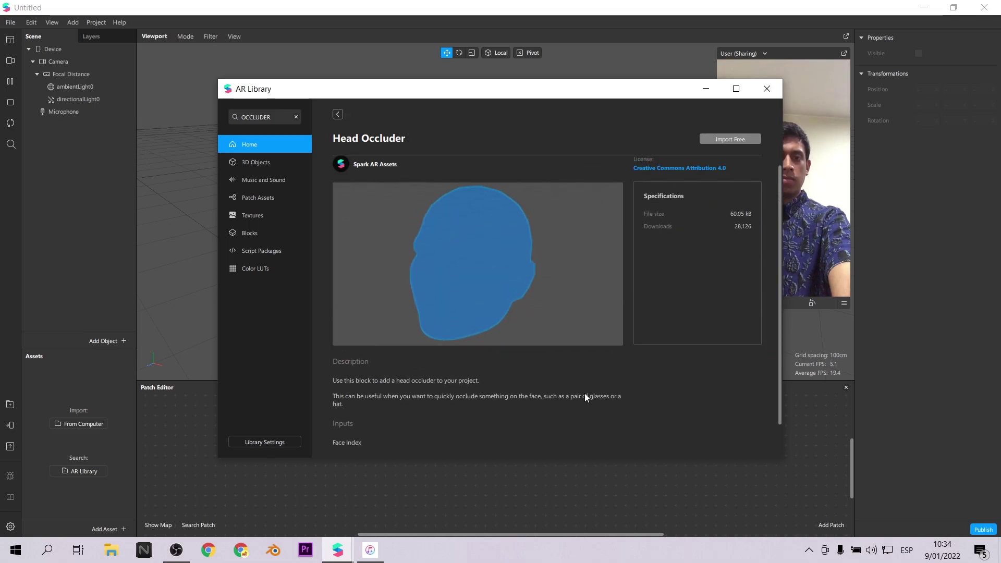
pyautogui.click(742, 140)
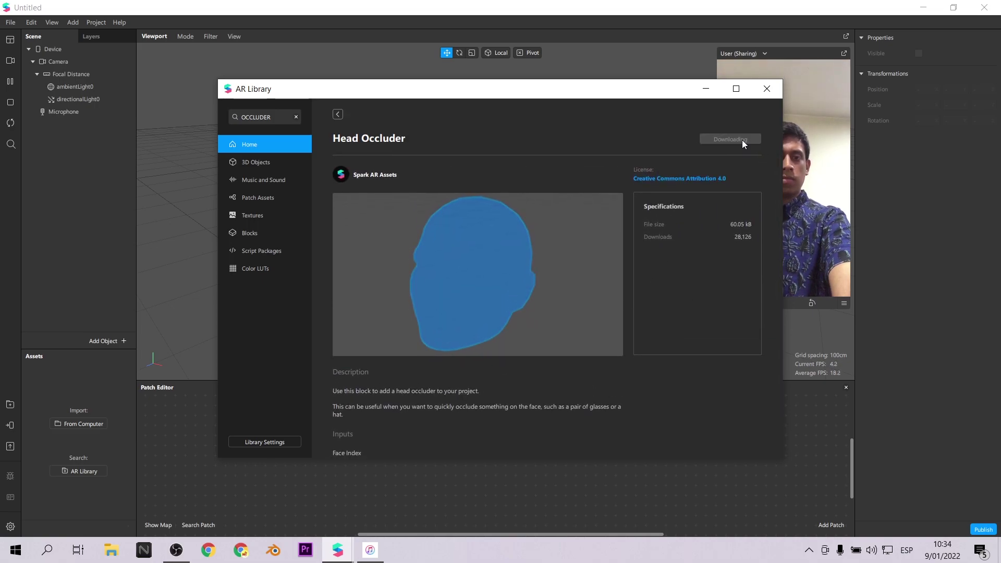
pyautogui.click(765, 90)
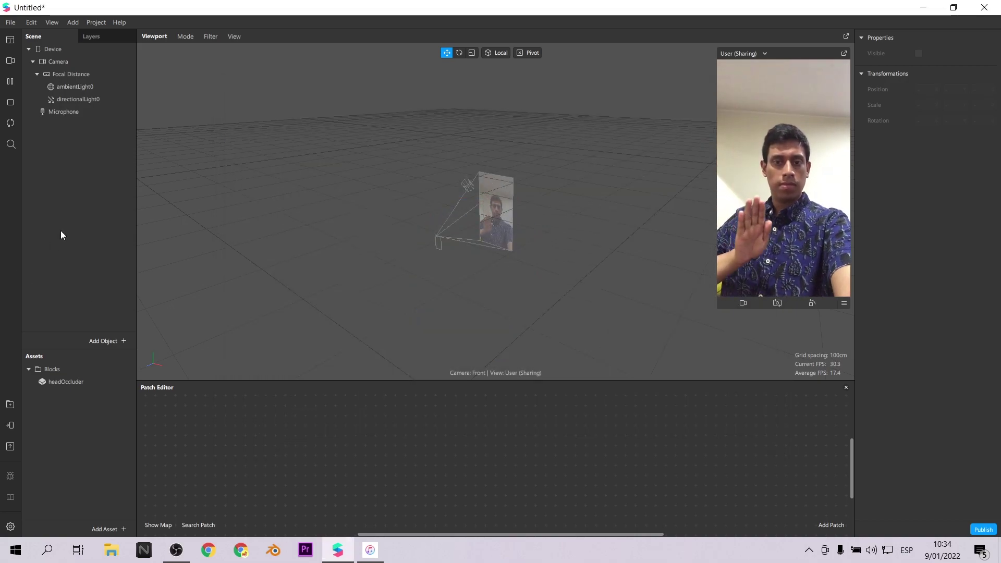
# Insert a Face Tracker found via 'face' and drop the headOccluder block under faceTracker0
pyautogui.click(106, 341)
pyautogui.write('face')
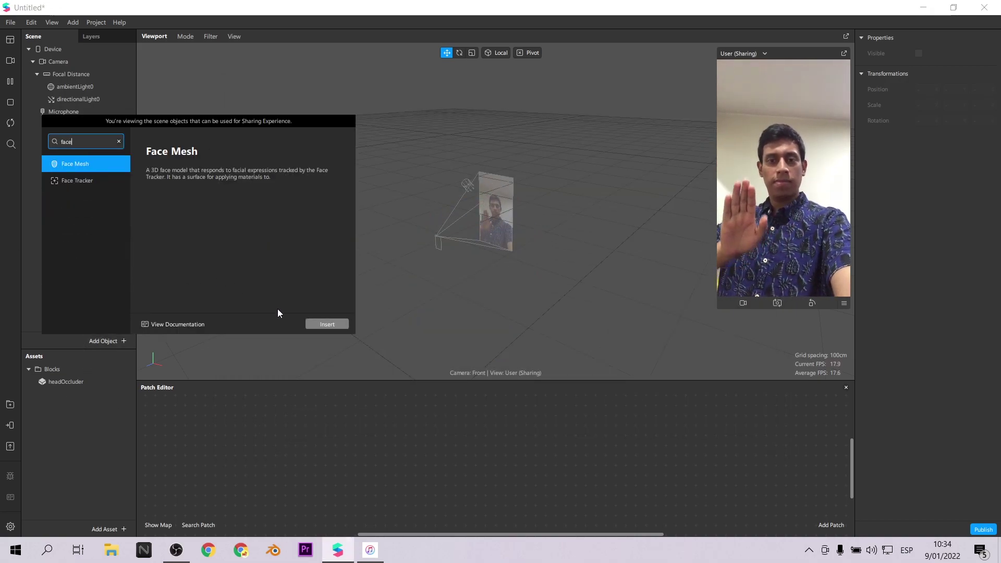
pyautogui.click(90, 181)
pyautogui.click(339, 325)
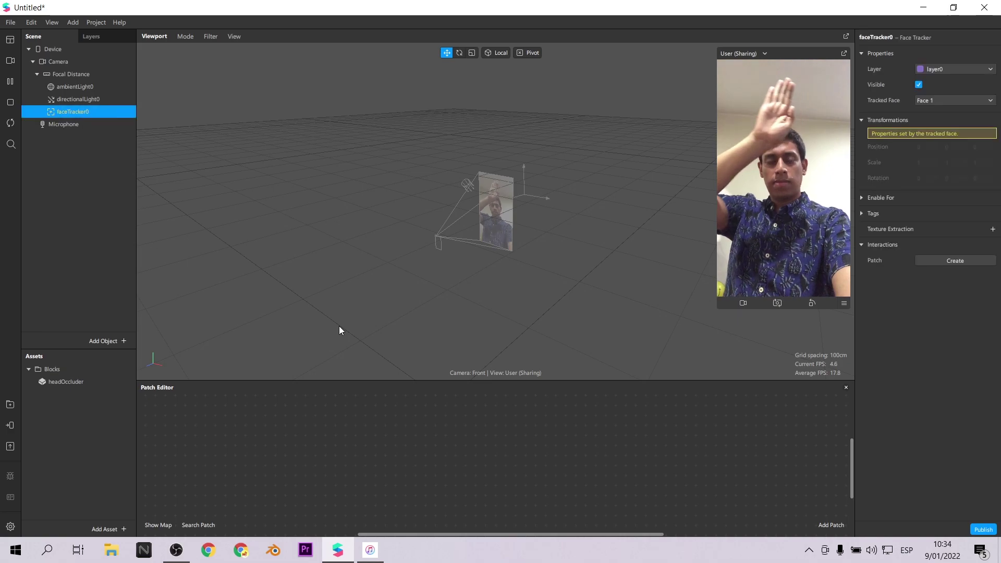
pyautogui.moveTo(66, 381); pyautogui.dragTo(90, 111)
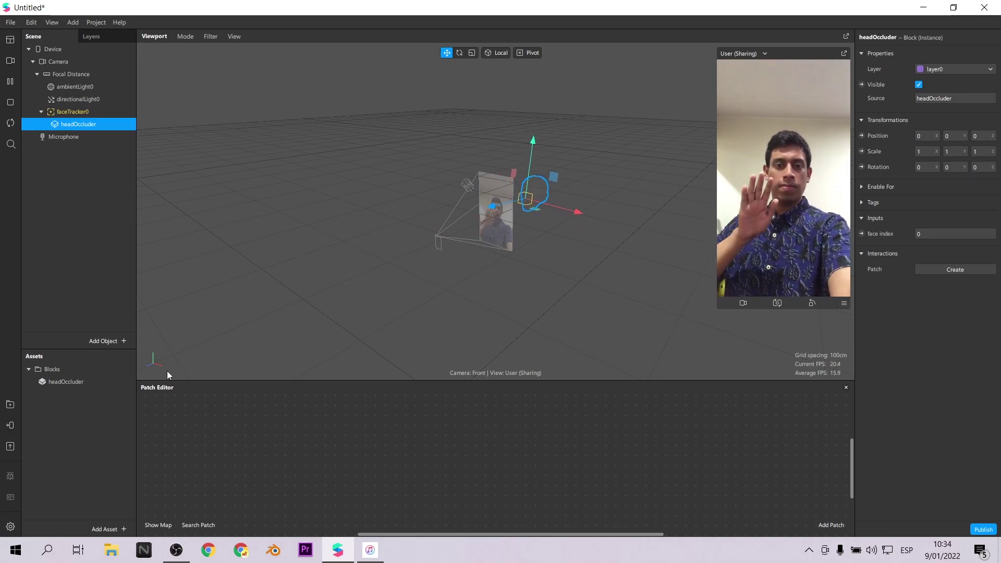
pyautogui.click(66, 383)
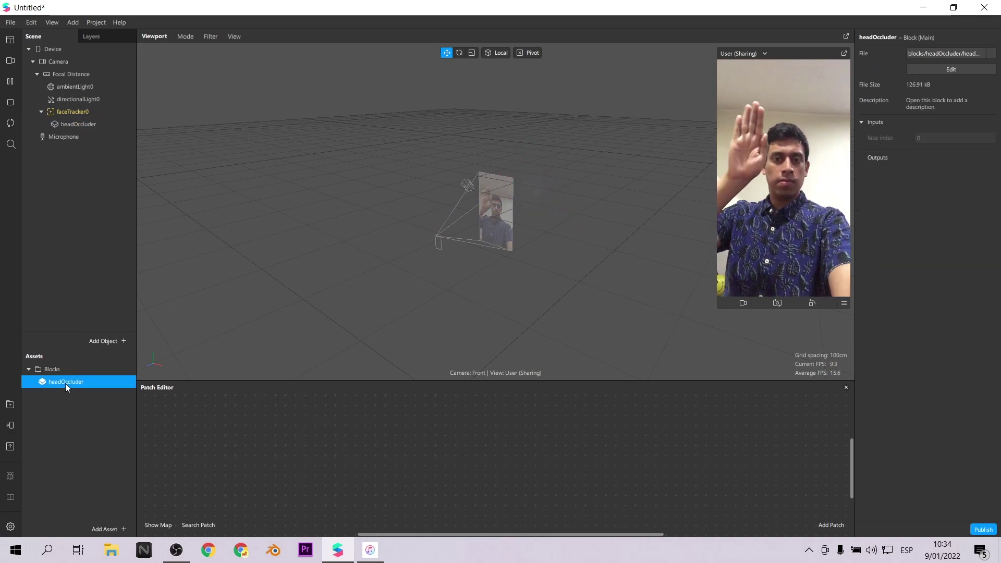
# Open the headOccluder block for editing and select its occluder_mat material
pyautogui.doubleClick(65, 384)
pyautogui.click(599, 324)
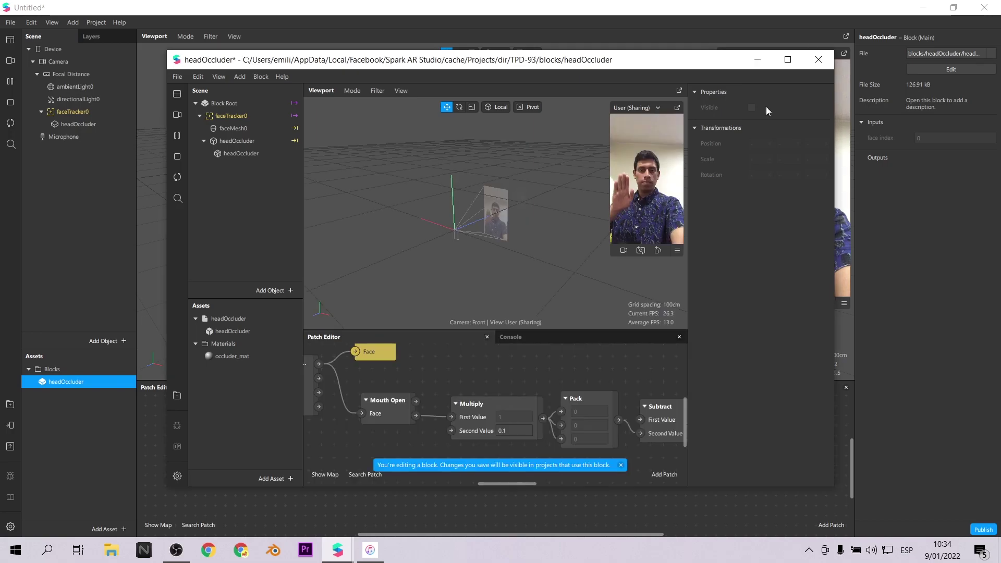
pyautogui.moveTo(674, 470); pyautogui.dragTo(727, 428)
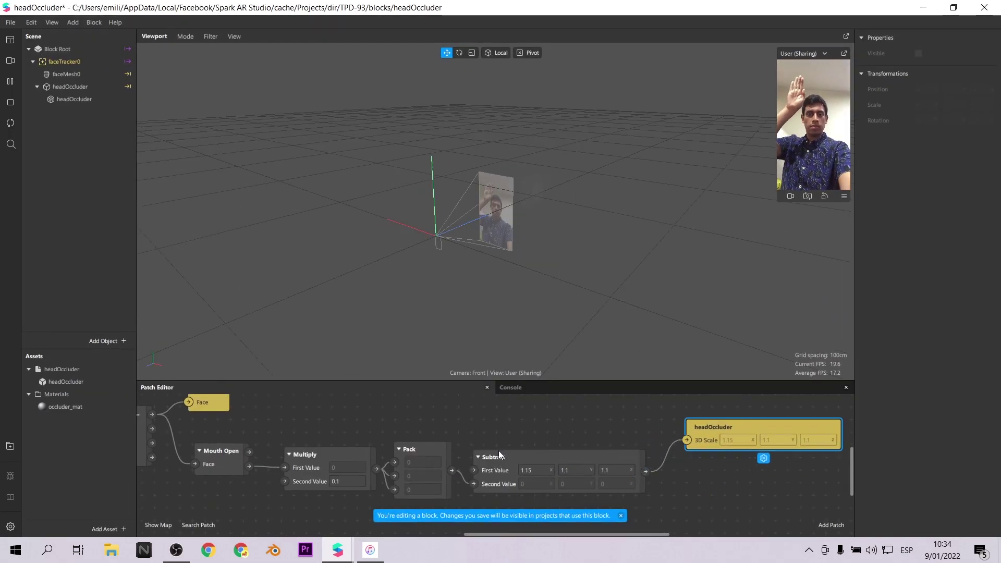
pyautogui.scroll(-2, 484, 457)
pyautogui.scroll(-2, 484, 457)
pyautogui.scroll(1, 360, 452)
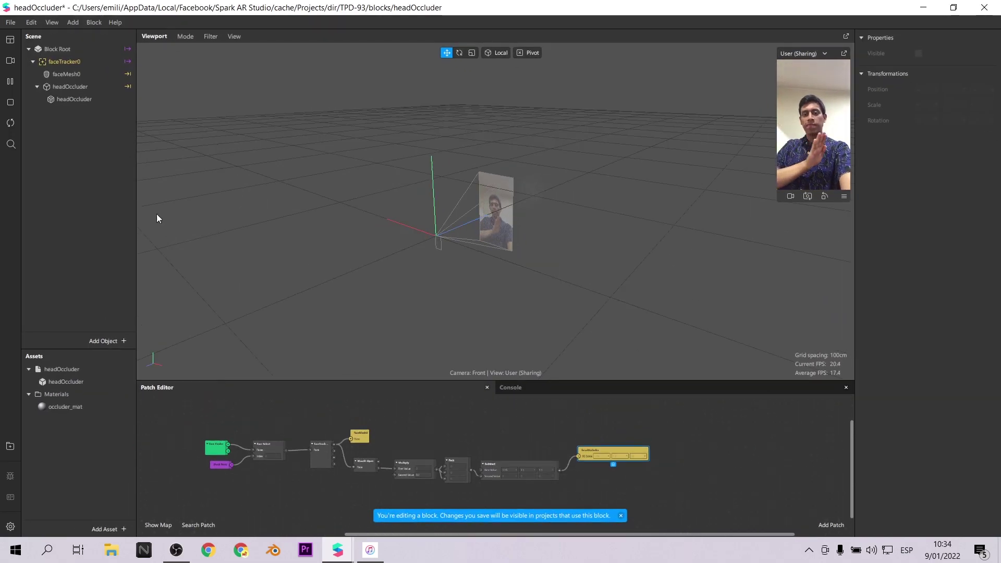
pyautogui.click(83, 97)
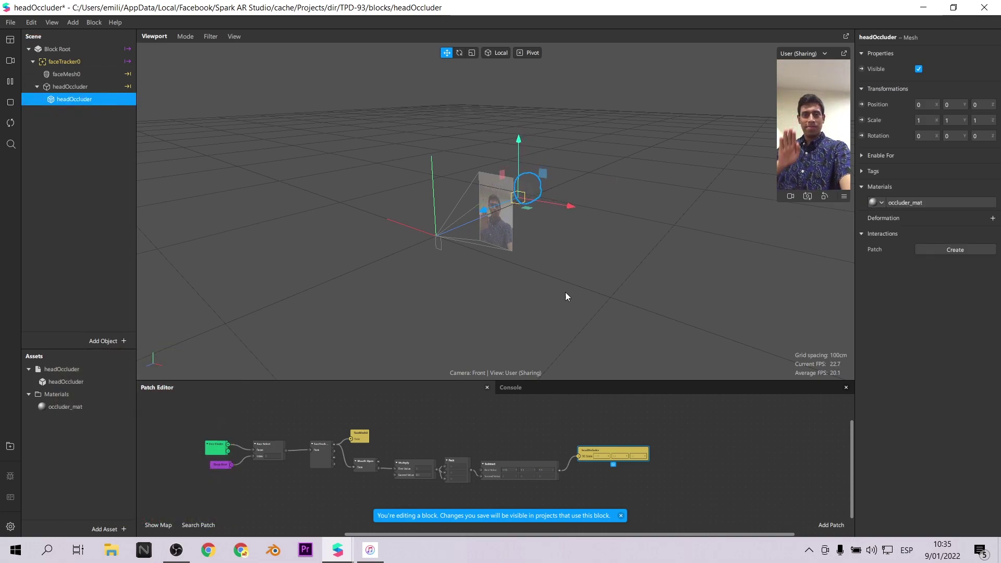
pyautogui.click(72, 406)
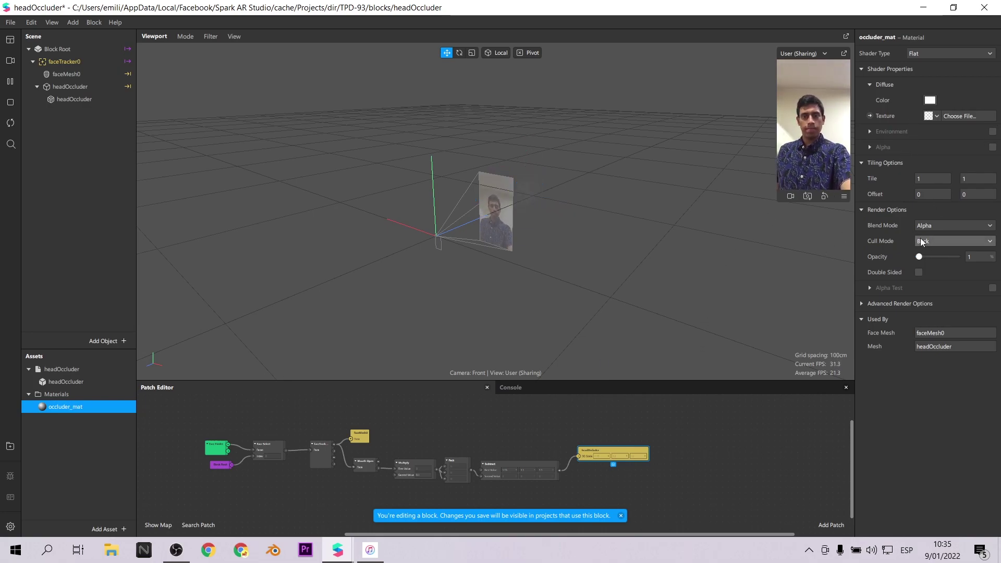
# Raise the occluder_mat material's opacity to 100
pyautogui.moveTo(919, 257); pyautogui.dragTo(972, 258)
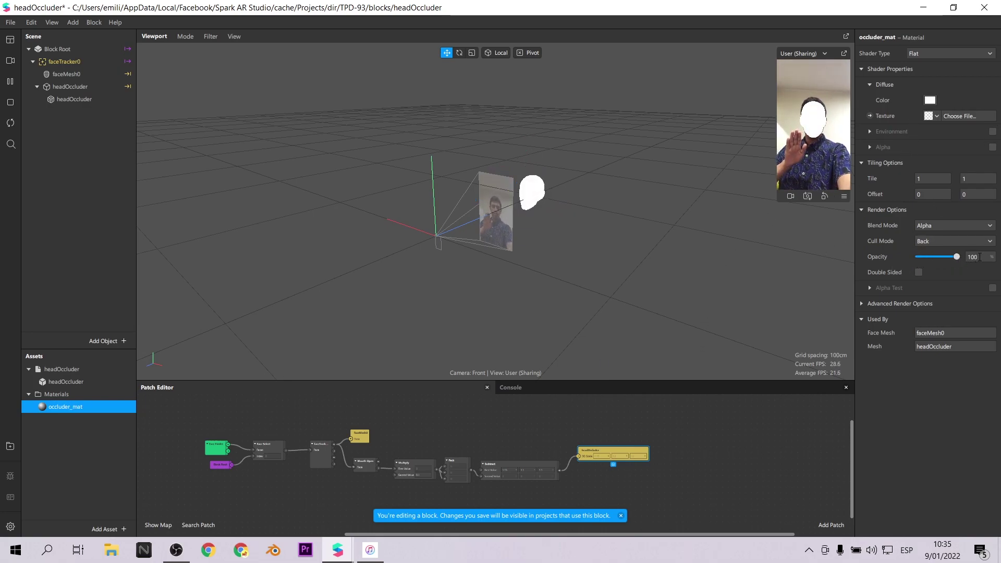
pyautogui.scroll(5, 519, 467)
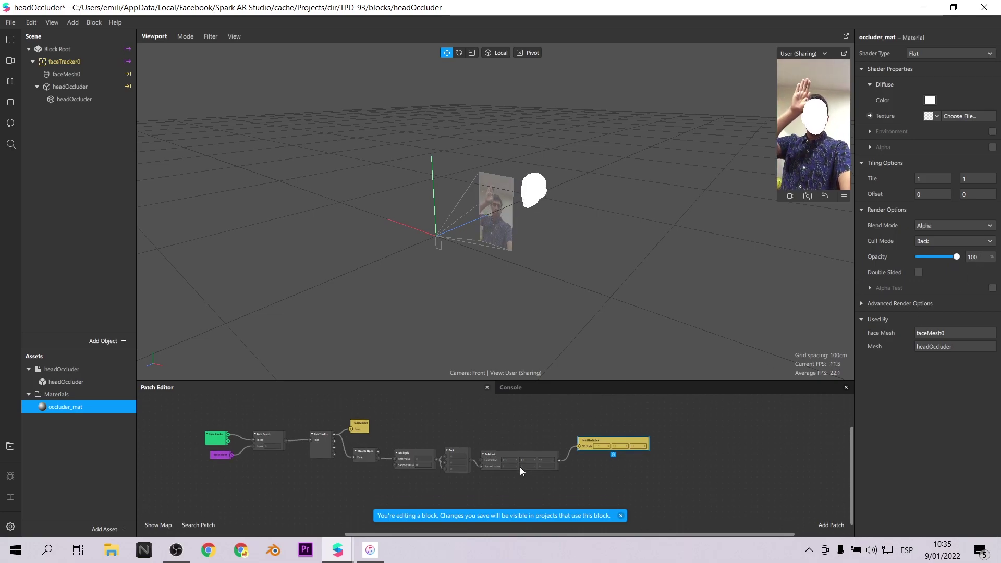
pyautogui.scroll(1, 516, 468)
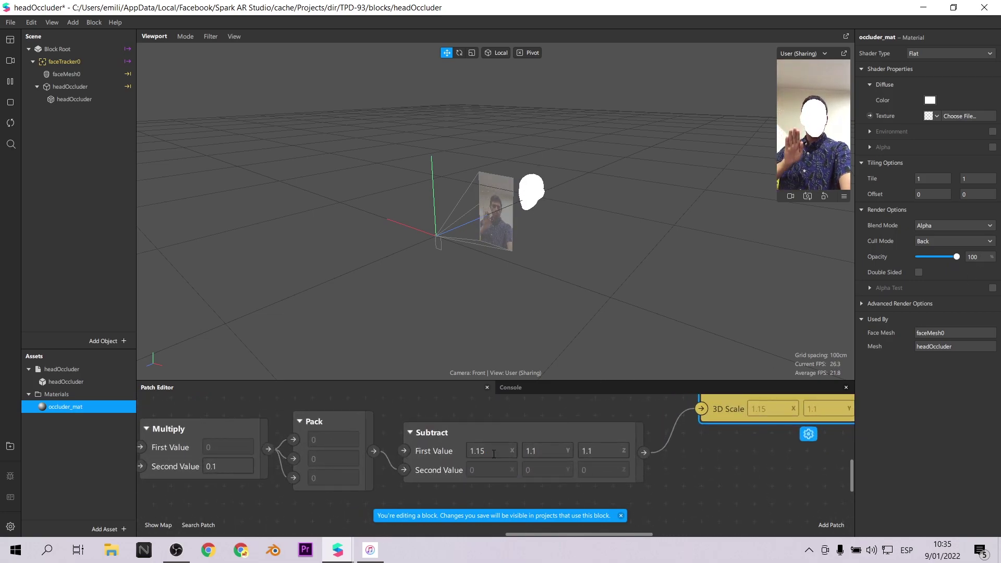
# Set the Subtract patch's first X value to 1.3 and Y value to 1.2
pyautogui.click(501, 449)
pyautogui.scroll(5, 565, 236)
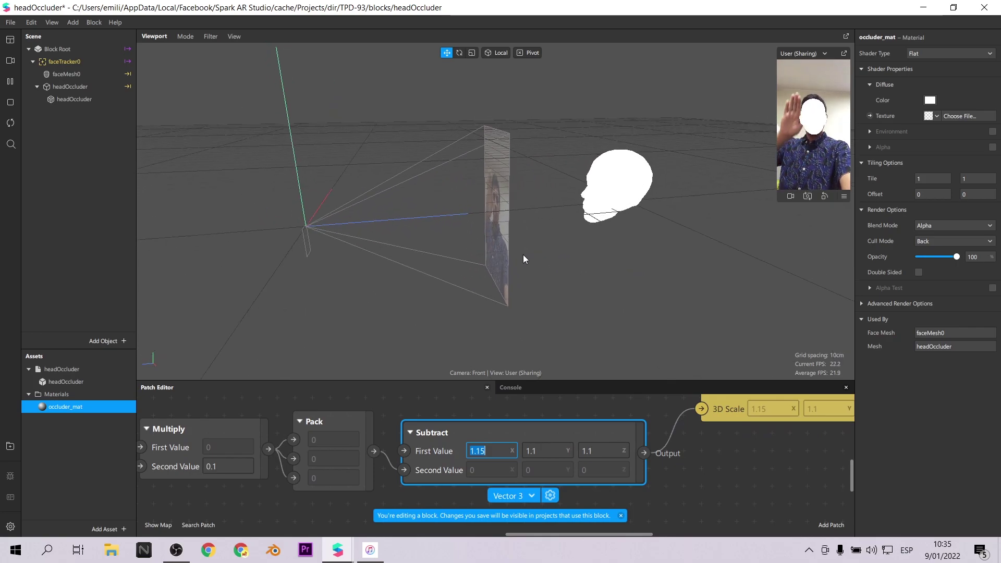
pyautogui.write('1.3')
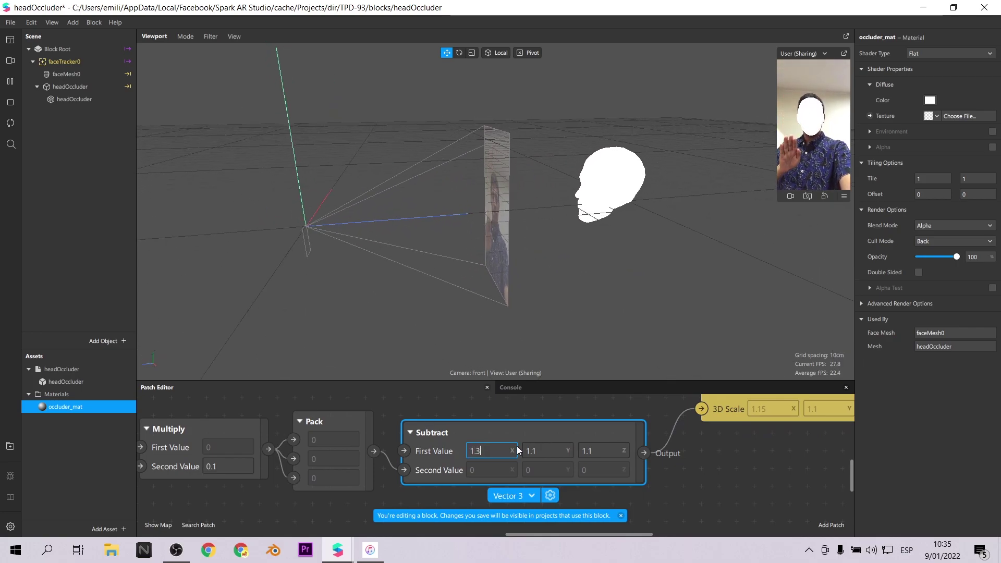
pyautogui.press('Return')
pyautogui.doubleClick(489, 451)
pyautogui.write('1')
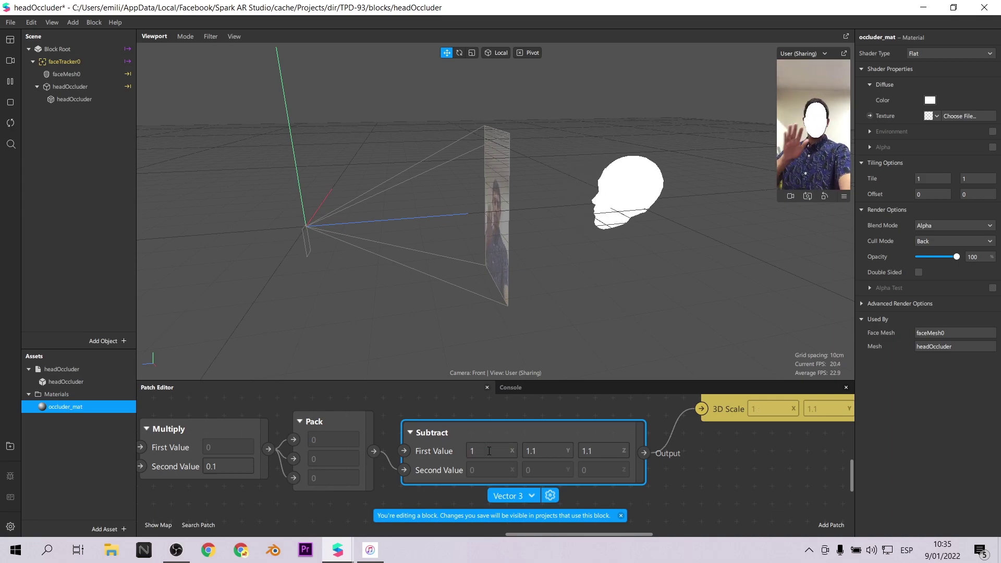
pyautogui.doubleClick(552, 450)
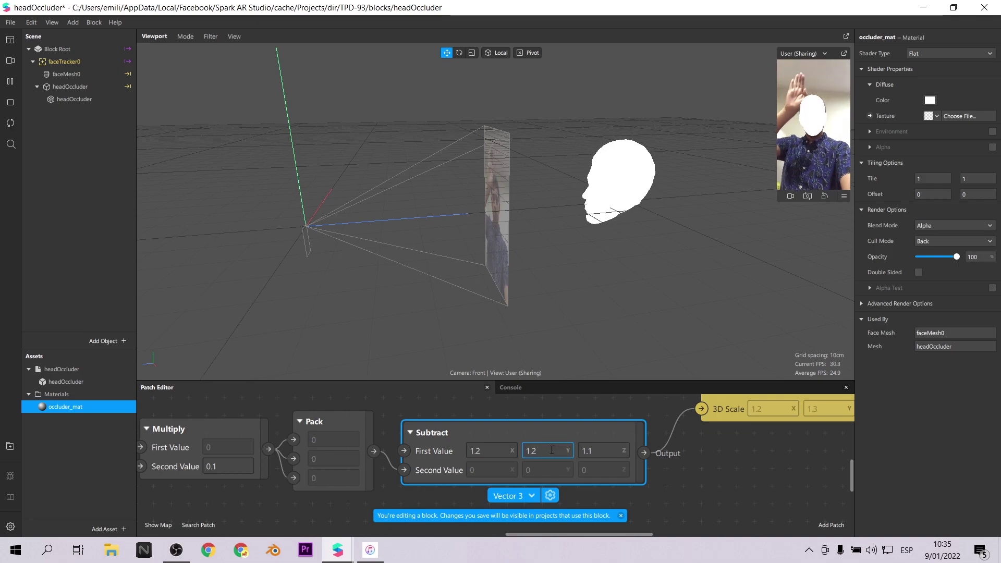
pyautogui.write('1.2')
pyautogui.press('Return')
pyautogui.doubleClick(498, 450)
pyautogui.write('1.3')
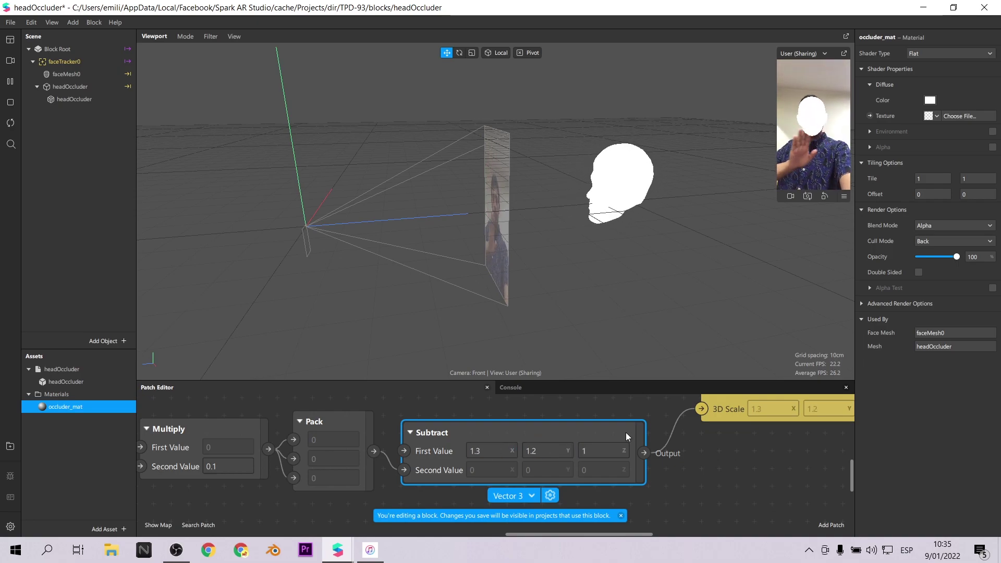
# Set the Subtract patch's first Z value to 1.15
pyautogui.scroll(5, 720, 215)
pyautogui.moveTo(719, 214); pyautogui.dragTo(635, 146, button='middle')
pyautogui.scroll(-1, 634, 146)
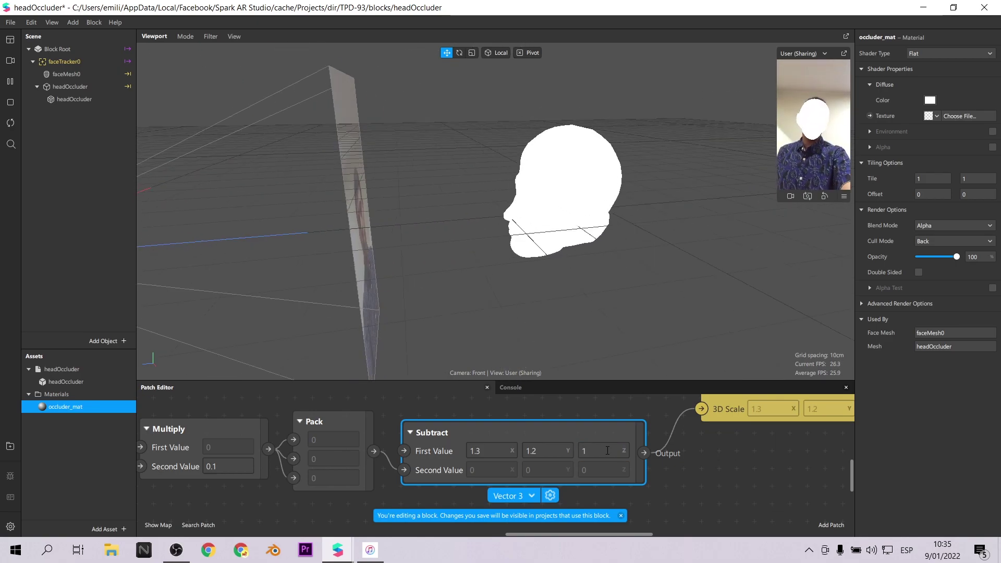
pyautogui.doubleClick(599, 451)
pyautogui.write('1.2')
pyautogui.press('Return')
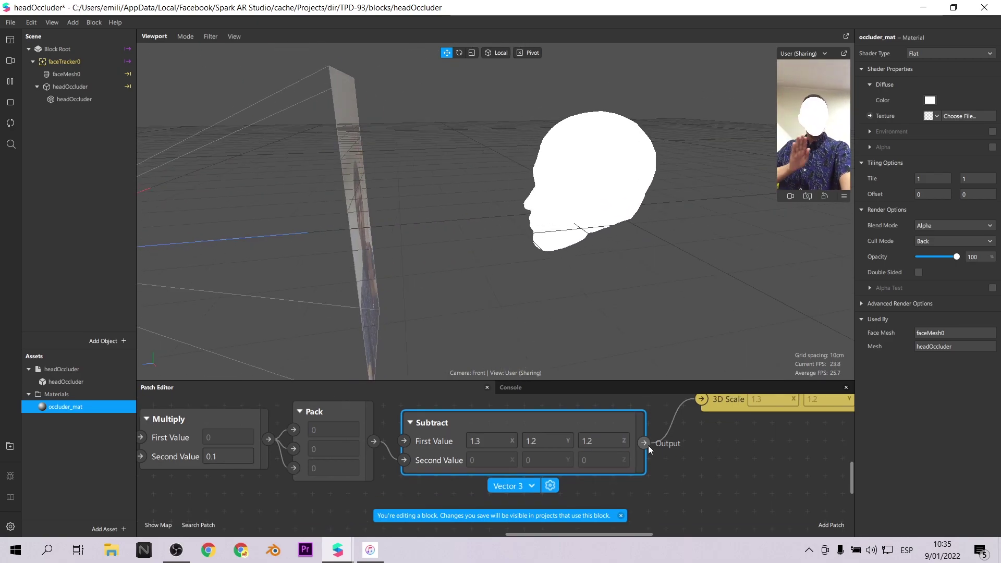
pyautogui.click(616, 442)
pyautogui.write('1.15')
pyautogui.press('Return')
pyautogui.scroll(-5, 660, 485)
pyautogui.click(68, 75)
pyautogui.click(83, 102)
pyautogui.click(84, 134)
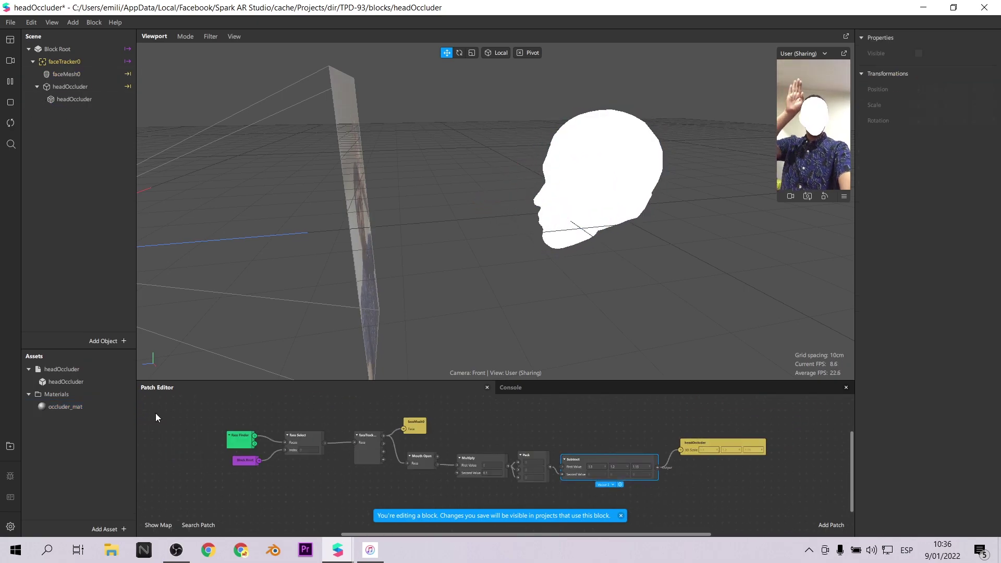
# Save and close the headOccluder block editor, enlarge the preview, and play the effect
pyautogui.click(983, 6)
pyautogui.click(985, 8)
pyautogui.click(600, 306)
pyautogui.moveTo(716, 309); pyautogui.dragTo(715, 281)
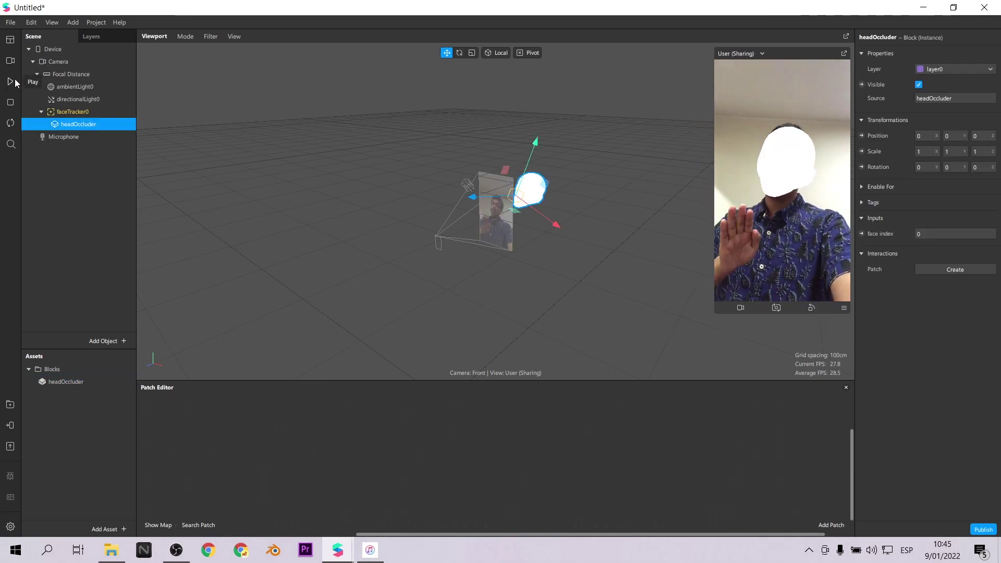
pyautogui.click(15, 83)
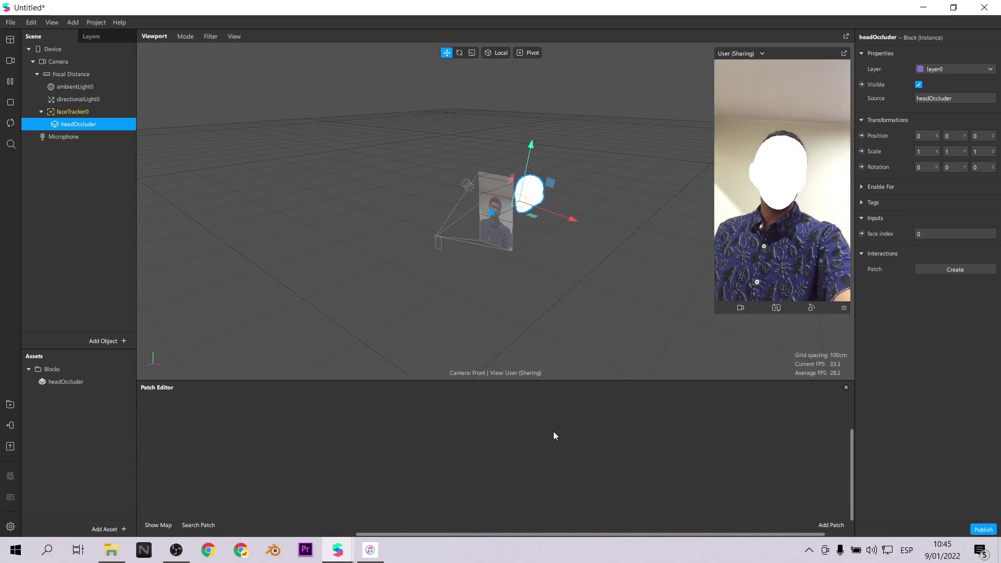
pyautogui.click(83, 260)
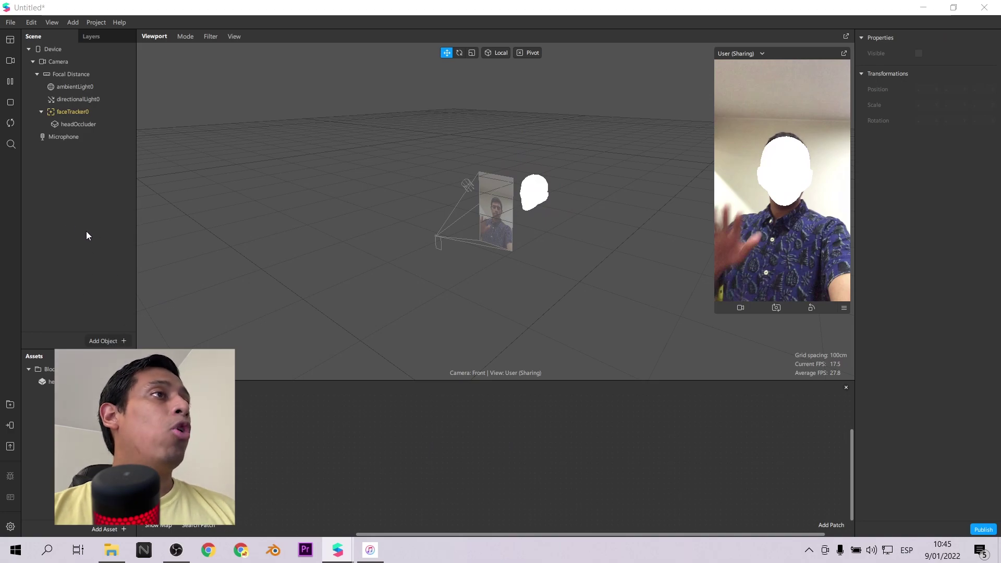
# Add a rectangle to canvas0, set its Width and Height to Fill, and rename it fondo
pyautogui.click(107, 341)
pyautogui.write('rec')
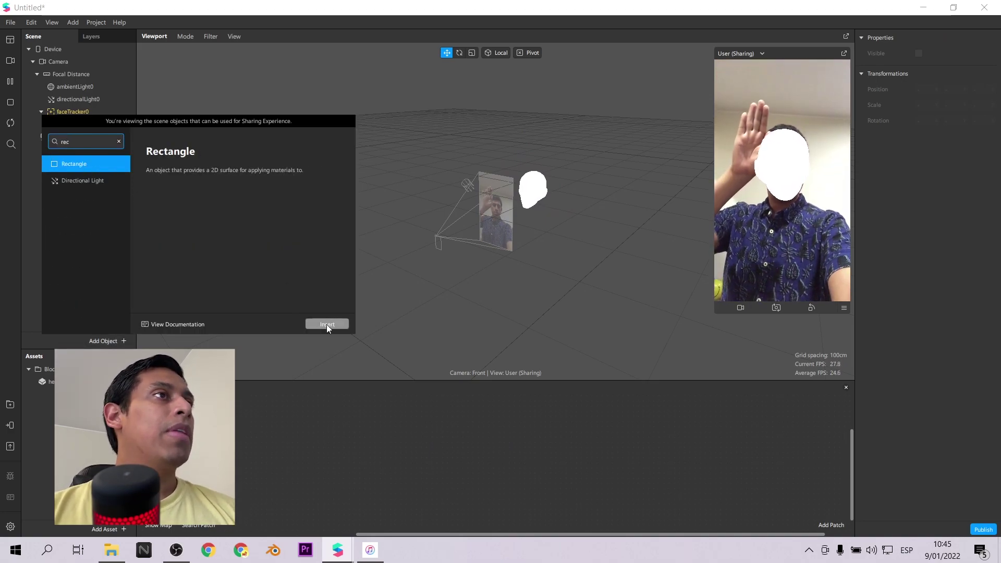
pyautogui.click(328, 324)
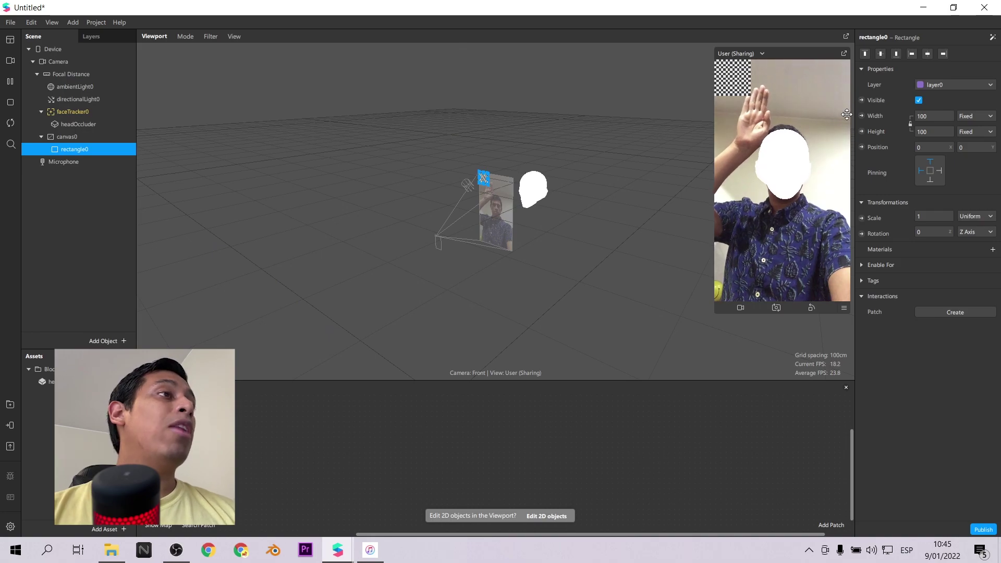
pyautogui.click(933, 116)
pyautogui.click(933, 133)
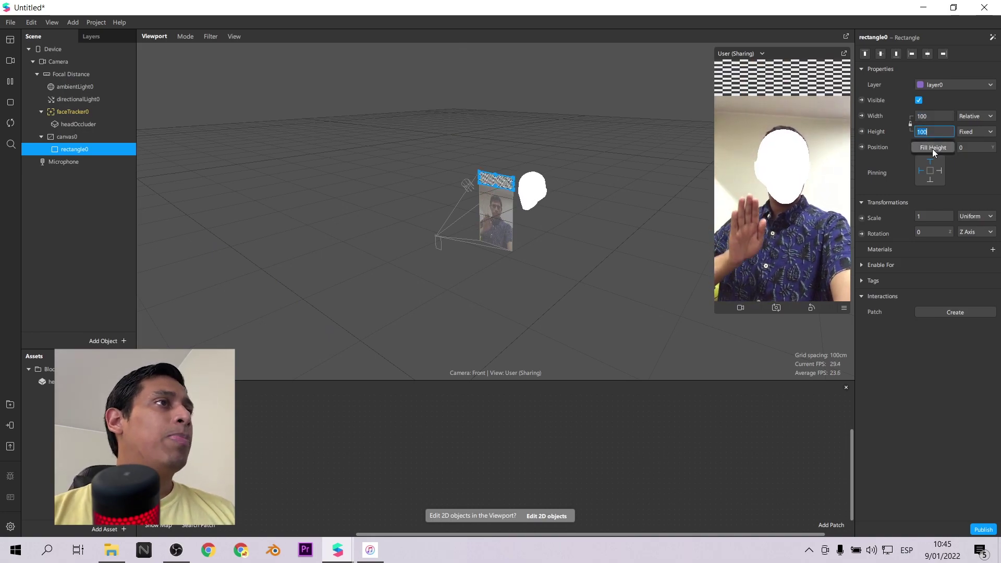
pyautogui.click(933, 146)
pyautogui.doubleClick(77, 150)
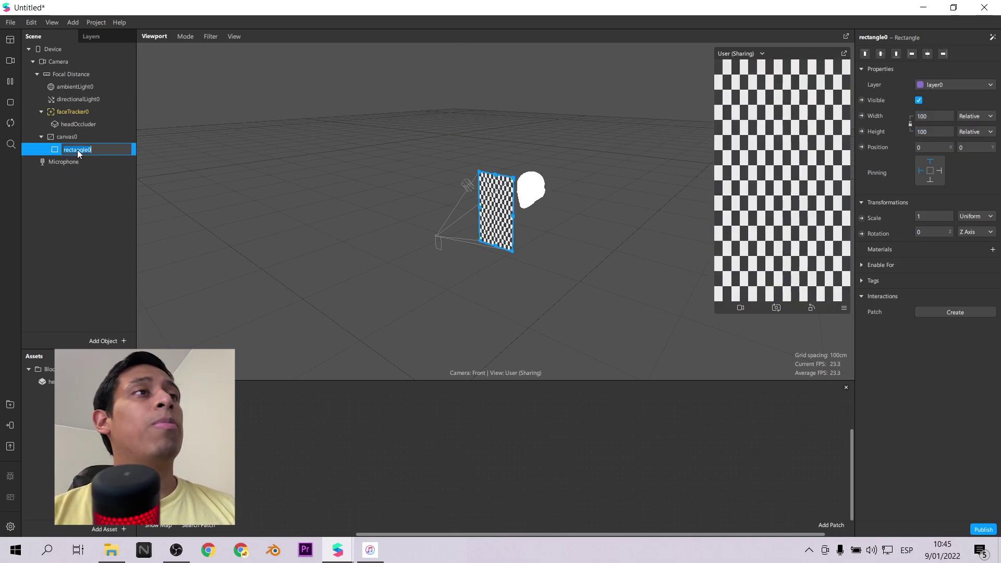
pyautogui.write('fondo')
pyautogui.press('Return')
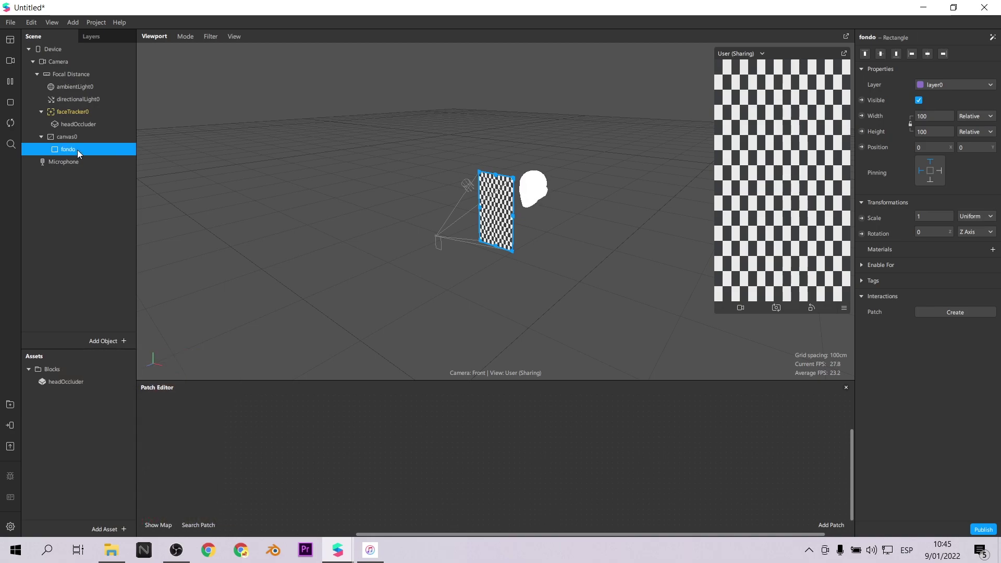
# Give fondo a new material named fondo using the Flat shader type
pyautogui.click(992, 250)
pyautogui.doubleClick(64, 384)
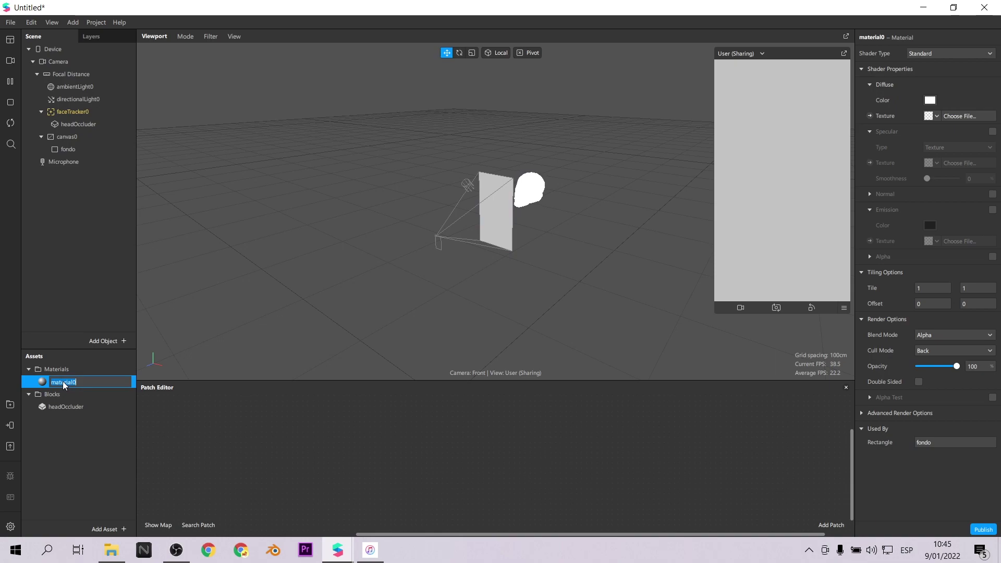
pyautogui.click(922, 54)
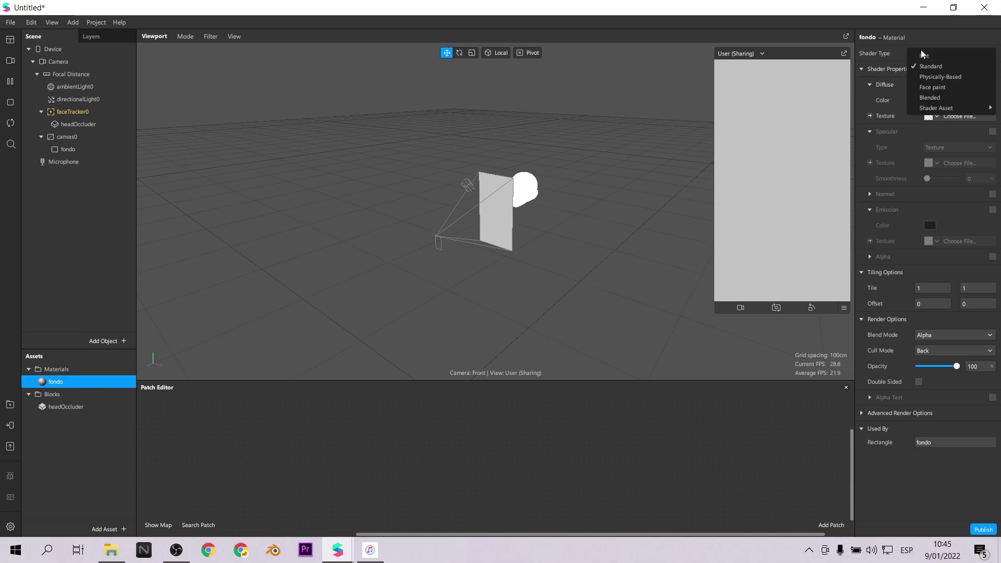
pyautogui.click(929, 56)
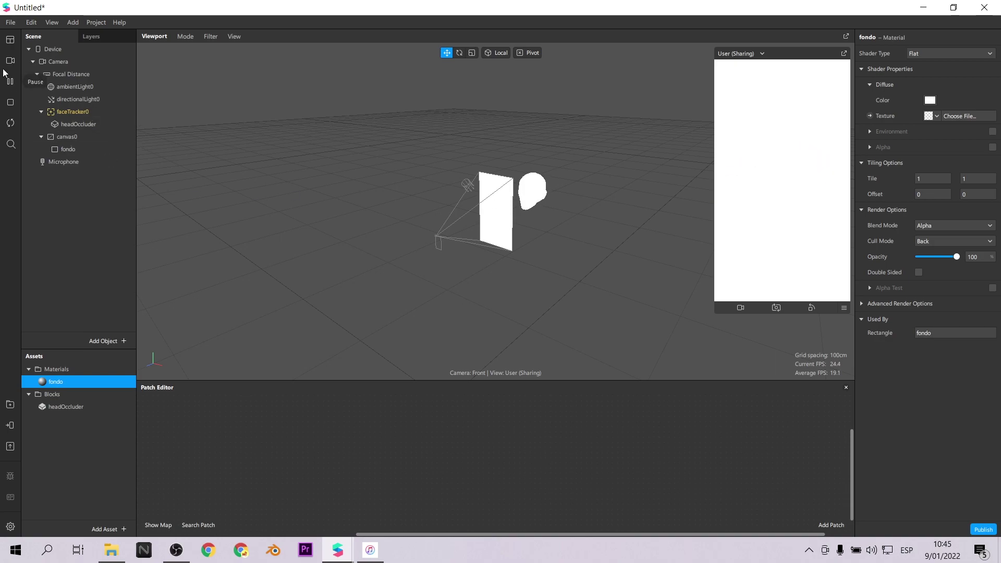
pyautogui.click(44, 62)
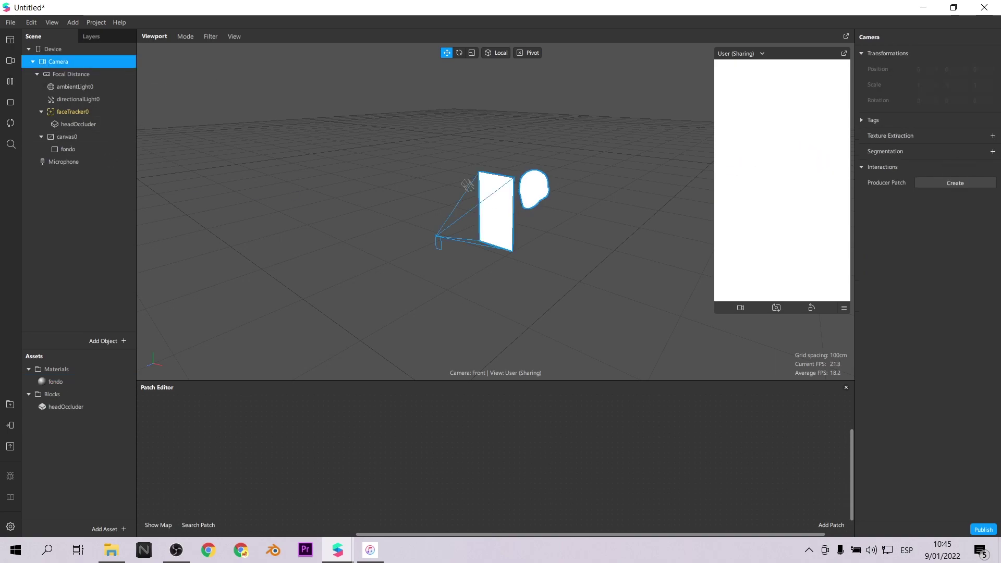
# Extract a camera texture and add cameraTexture0 and headOccluder patches to the Patch Editor
pyautogui.click(993, 137)
pyautogui.moveTo(78, 407); pyautogui.dragTo(258, 433)
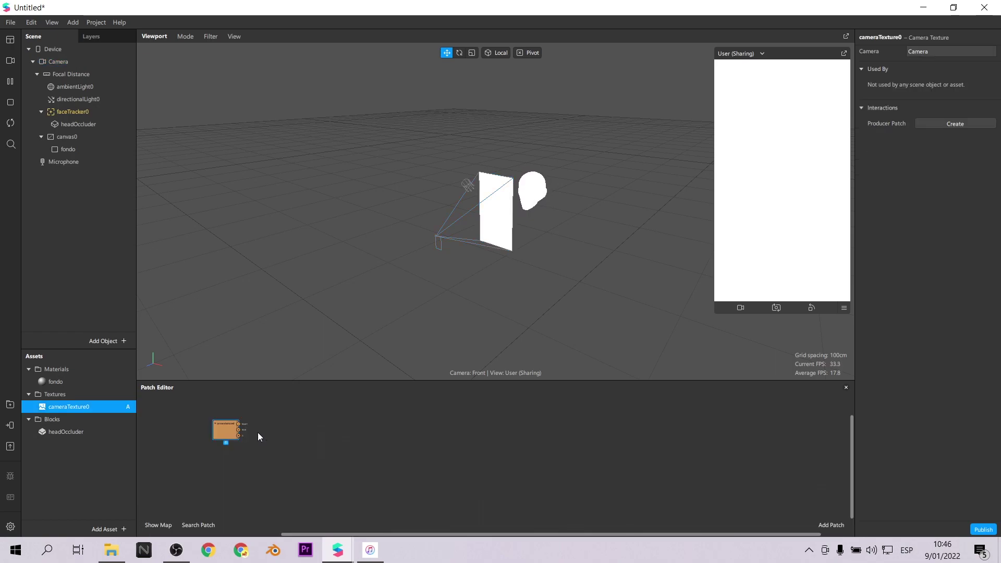
pyautogui.moveTo(78, 124); pyautogui.dragTo(248, 520)
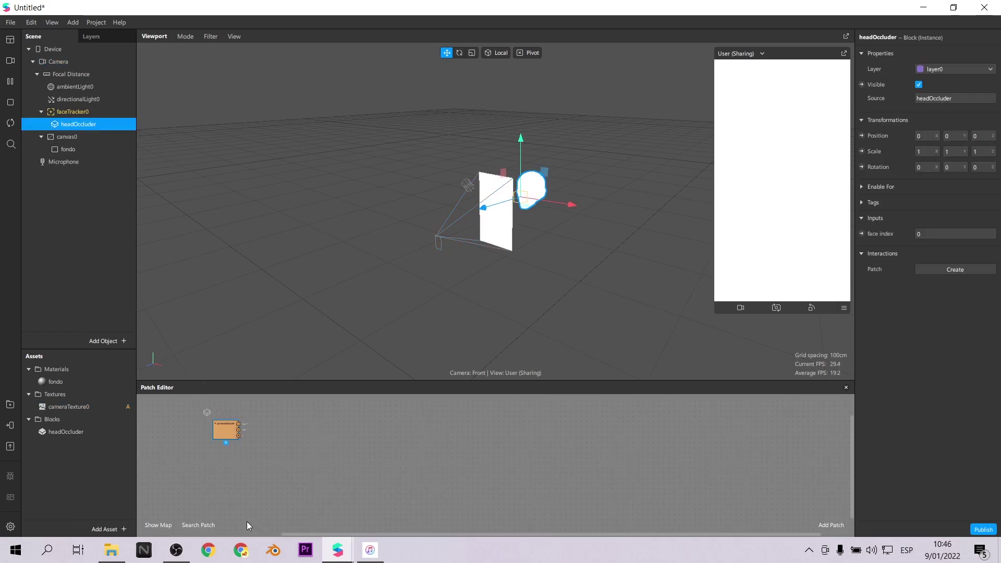
pyautogui.moveTo(256, 560); pyautogui.dragTo(255, 481)
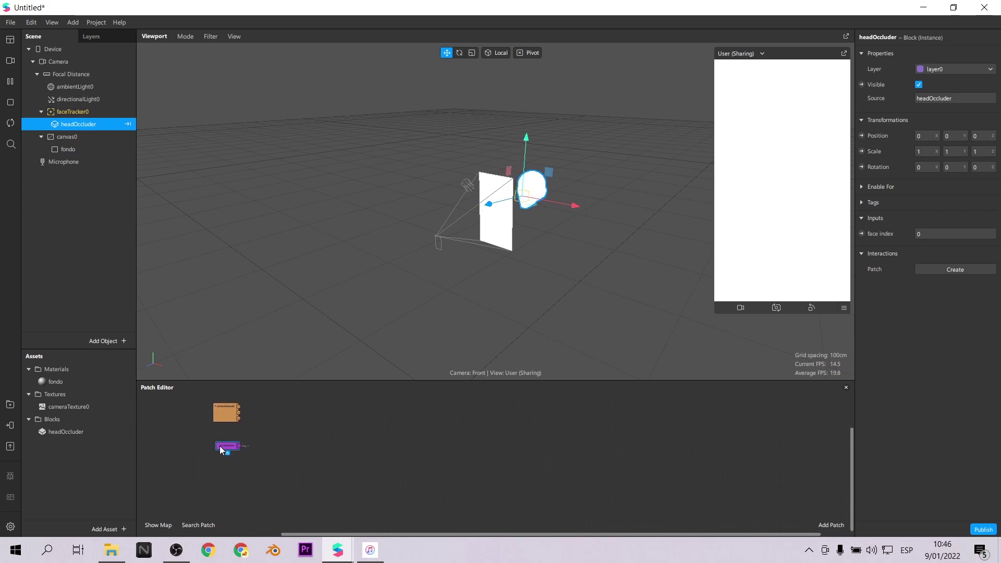
# Add the fondo material's Diffuse Texture patch and frame all three patches in view
pyautogui.click(60, 382)
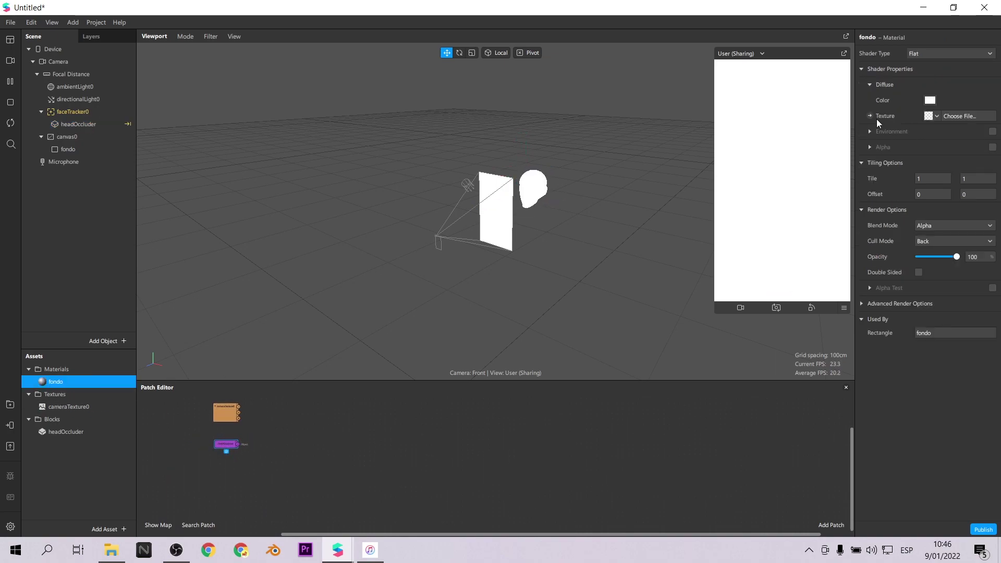
pyautogui.scroll(5, 216, 407)
pyautogui.moveTo(412, 436); pyautogui.dragTo(411, 472, button='middle')
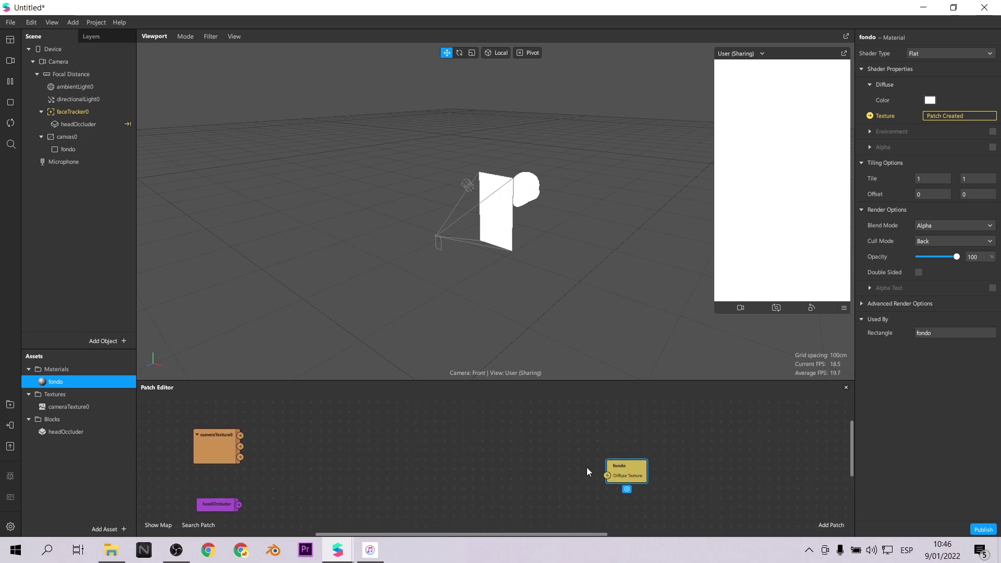
pyautogui.keyDown('ctrl'); pyautogui.scroll(2, 237, 467); pyautogui.keyUp('ctrl')
pyautogui.scroll(-1, 326, 474)
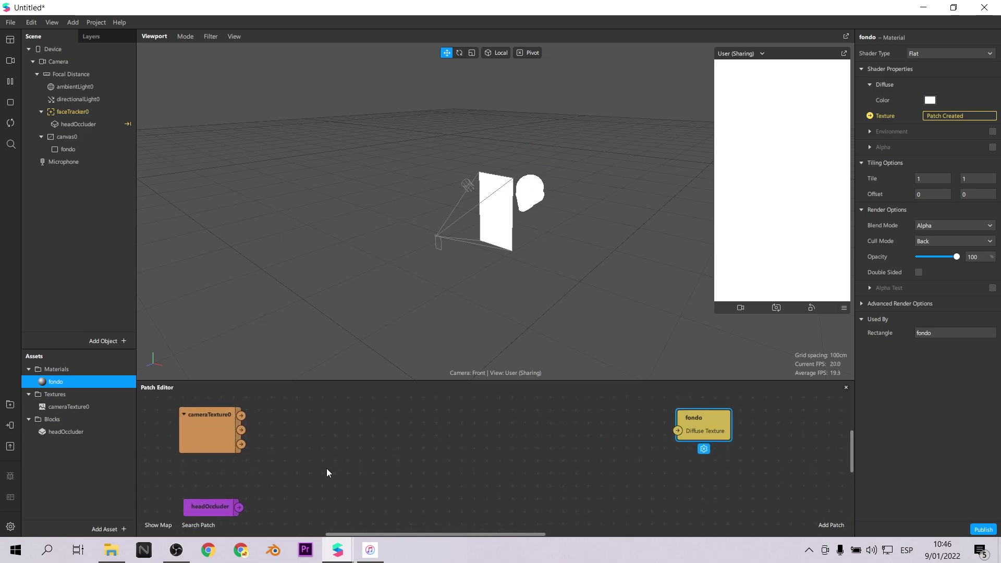
pyautogui.keyDown('ctrl'); pyautogui.scroll(-3, 393, 474); pyautogui.keyUp('ctrl')
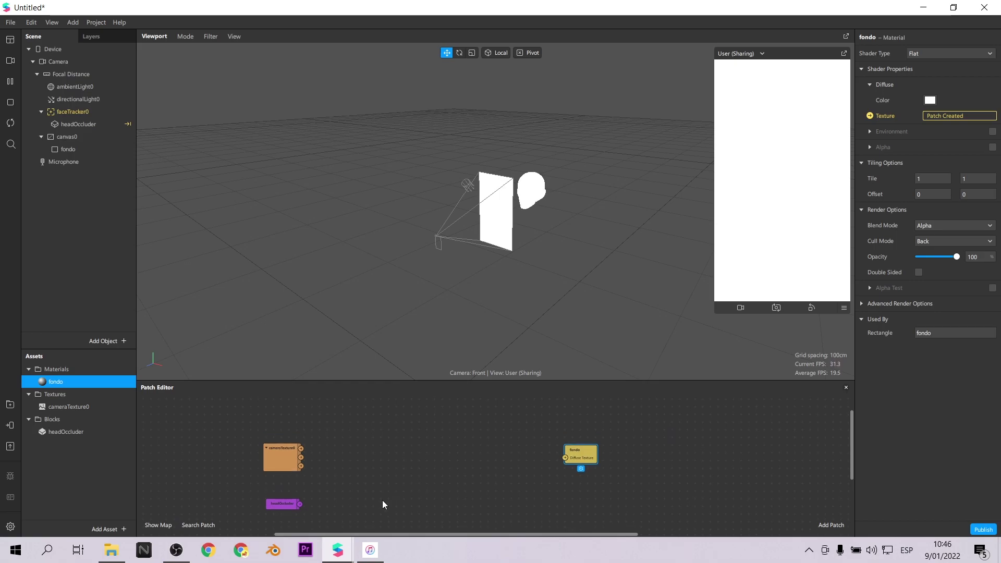
# Add a Scene Render Pass patch and wire headOccluder into its Scene Object input
pyautogui.rightClick(388, 482)
pyautogui.write('sce')
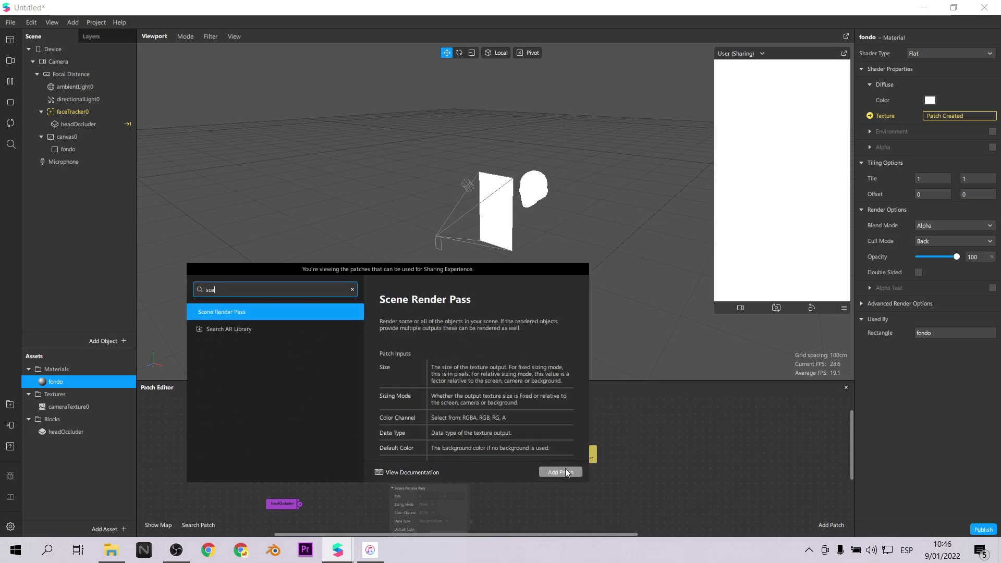
pyautogui.moveTo(433, 490); pyautogui.dragTo(409, 447)
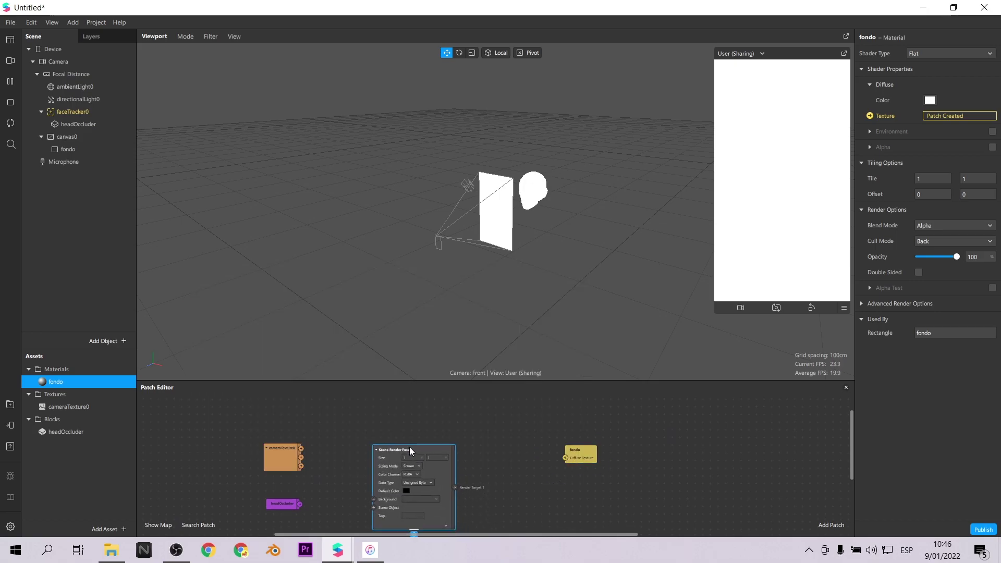
pyautogui.scroll(-2, 339, 489)
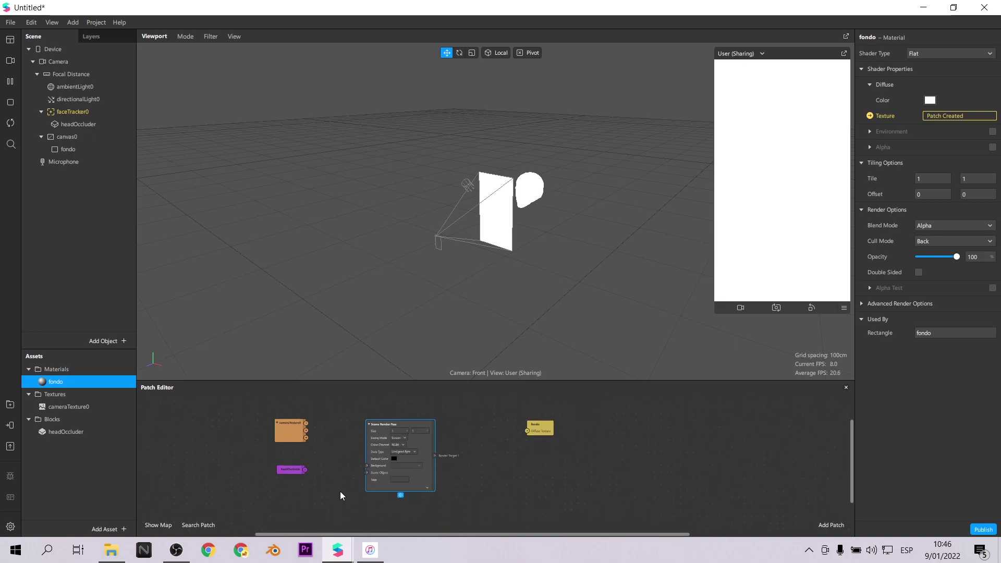
pyautogui.scroll(2, 339, 492)
pyautogui.moveTo(285, 457); pyautogui.dragTo(433, 503)
pyautogui.scroll(2, 440, 454)
# Set the render pass Default Color alpha to 0 for full transparency
pyautogui.click(268, 476)
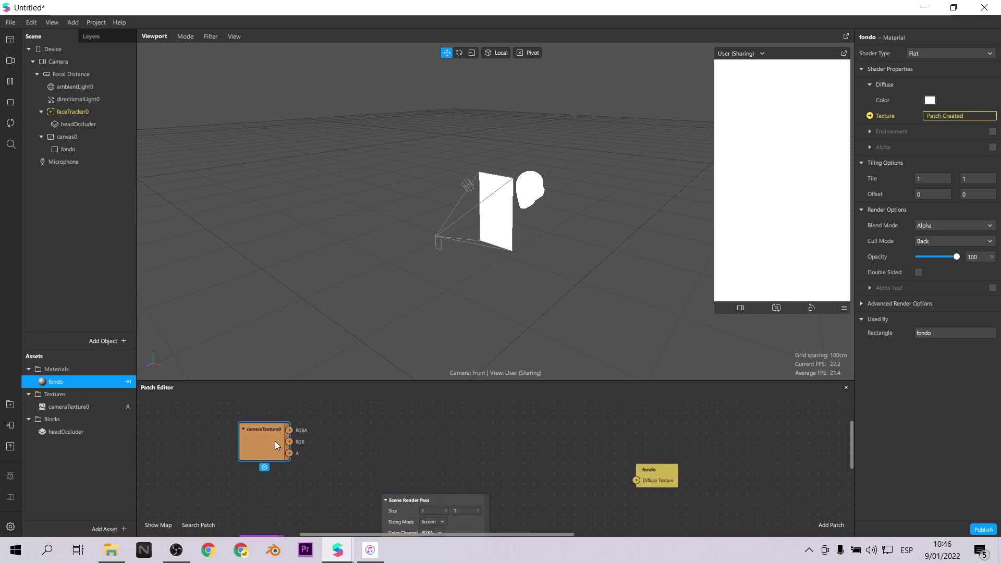
pyautogui.scroll(-3, 434, 477)
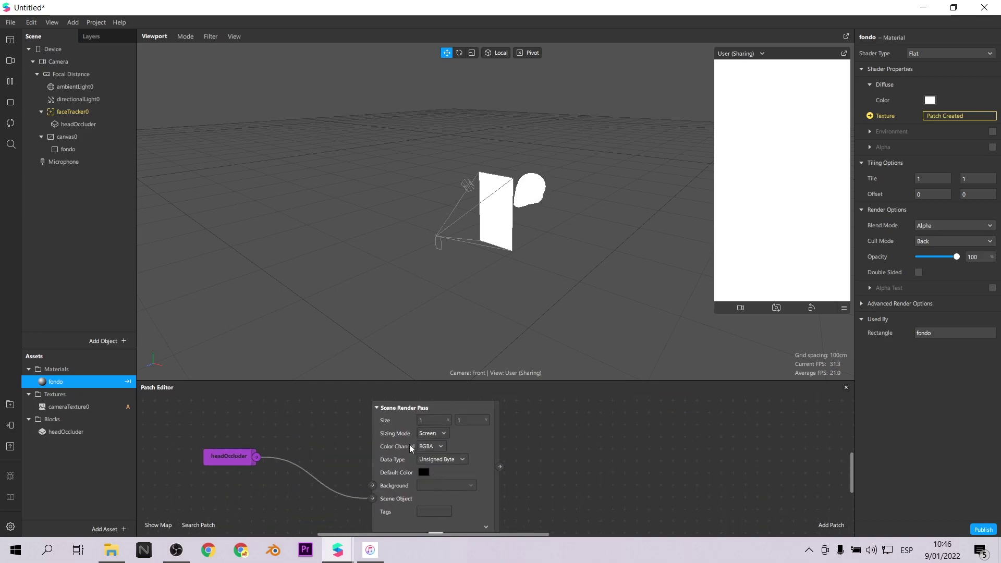
pyautogui.click(425, 473)
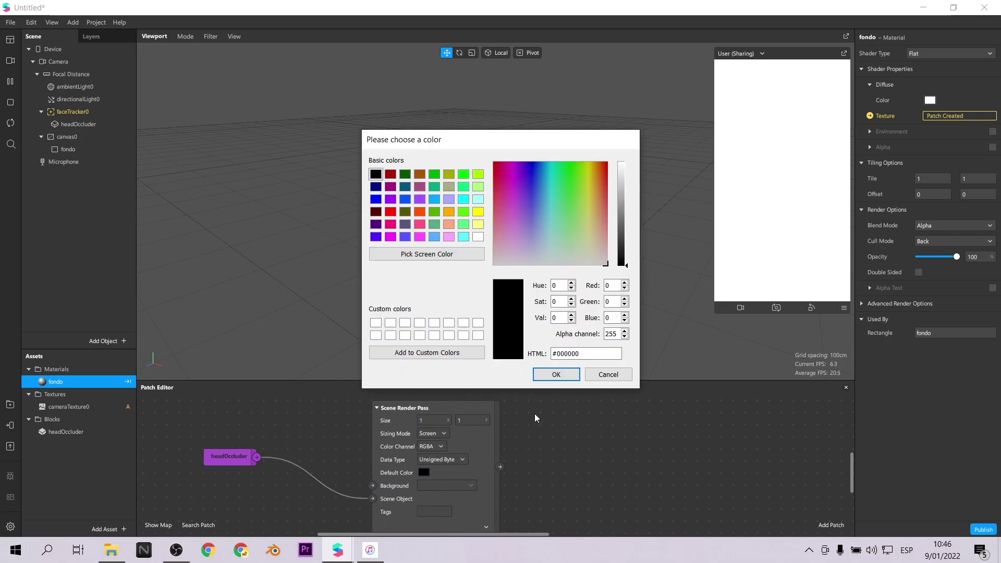
pyautogui.doubleClick(616, 334)
pyautogui.write('0')
pyautogui.press('Return')
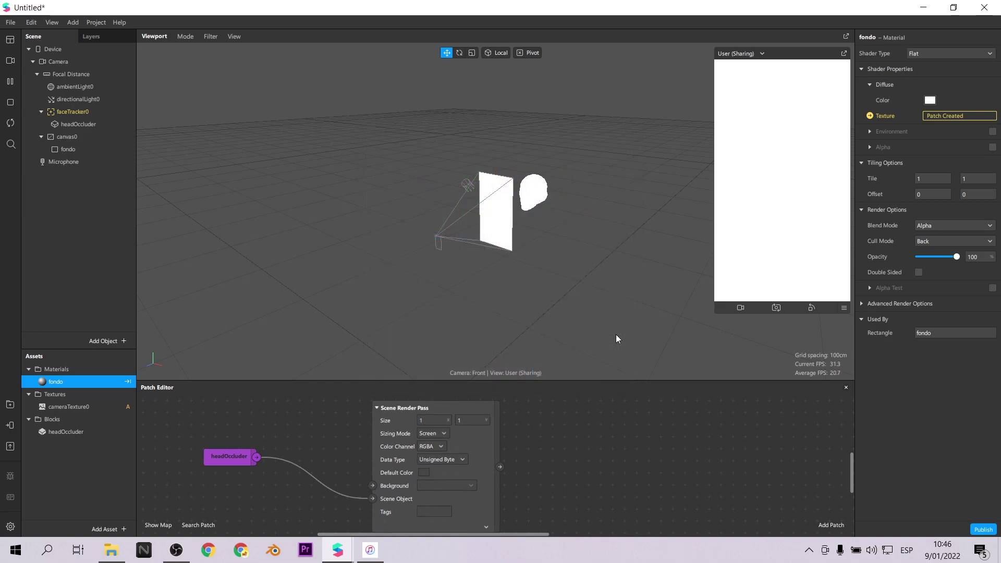
pyautogui.scroll(2, 587, 470)
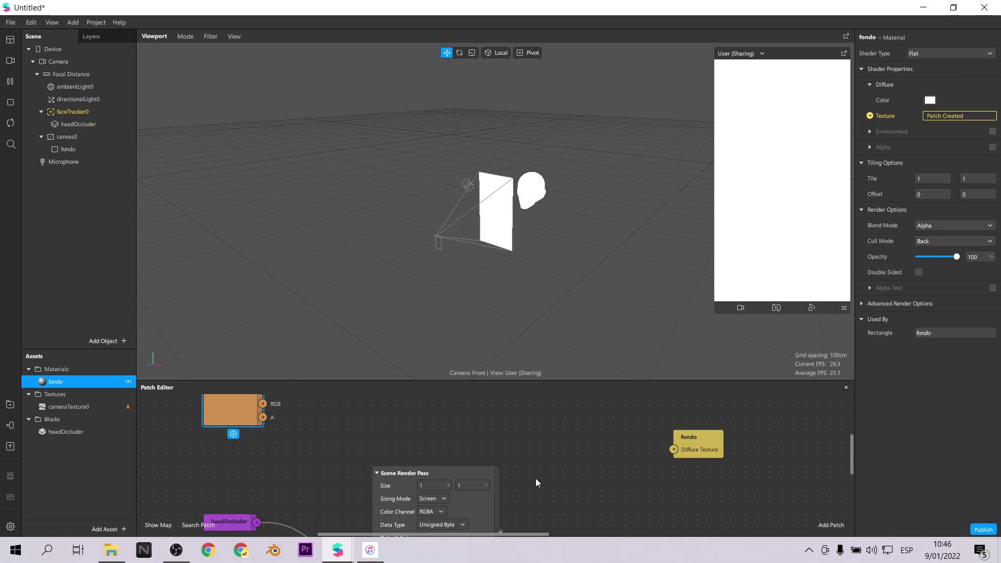
pyautogui.scroll(2, 536, 478)
# Add a Multiply patch and feed cameraTexture0's RGBA into its First Value
pyautogui.doubleClick(498, 462)
pyautogui.write('multi')
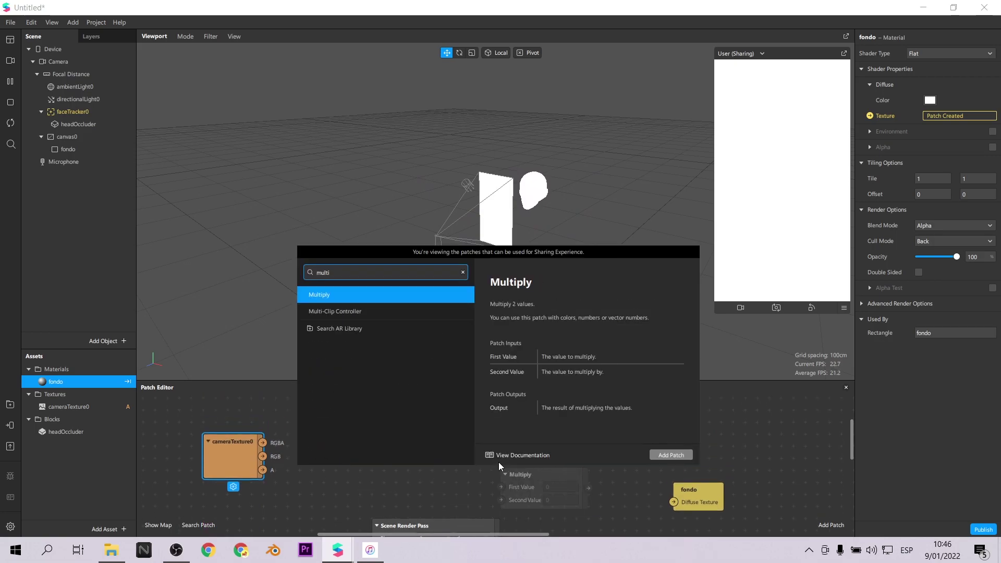
pyautogui.press('Return')
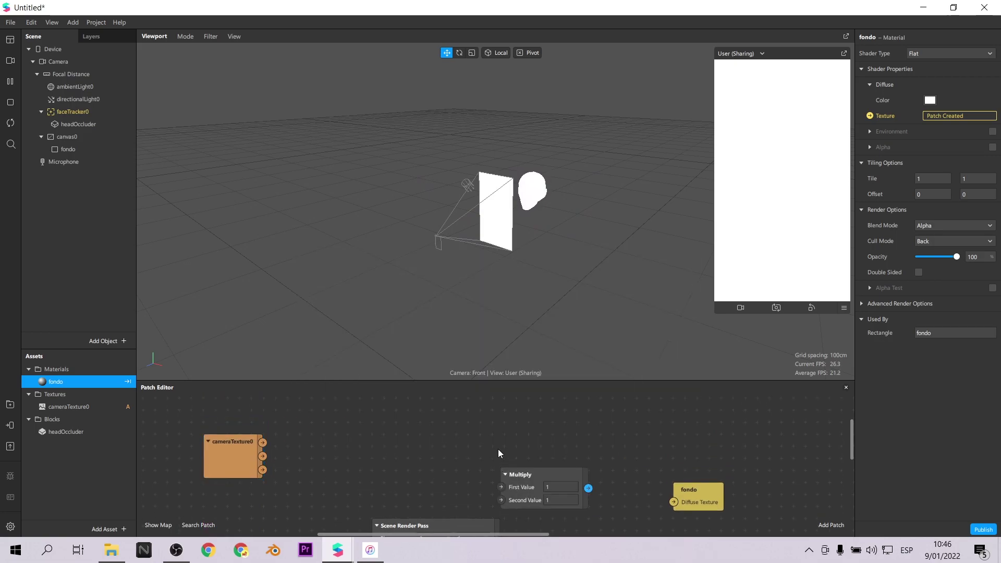
pyautogui.moveTo(549, 471); pyautogui.dragTo(565, 474)
pyautogui.moveTo(719, 498); pyautogui.dragTo(815, 475)
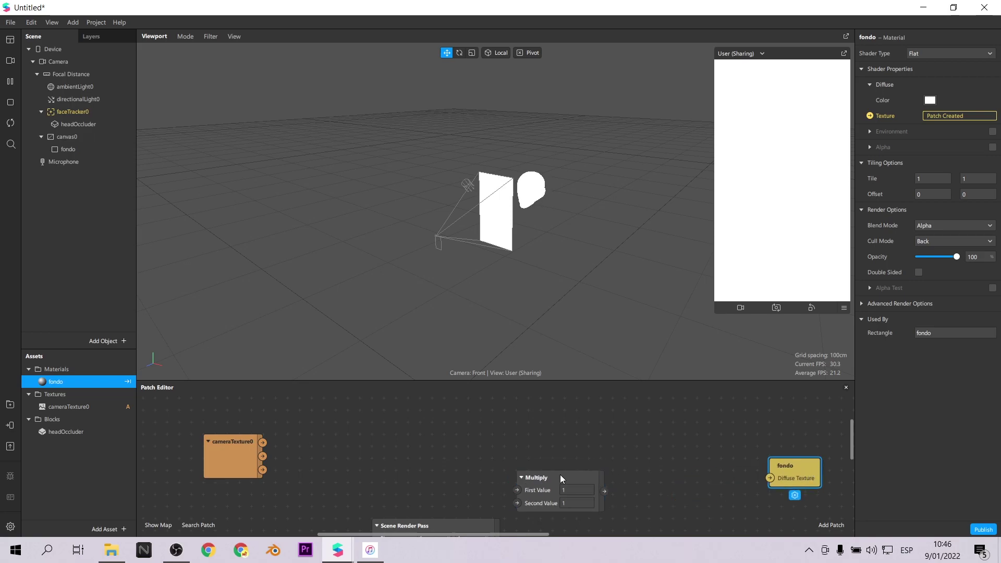
pyautogui.moveTo(560, 475); pyautogui.dragTo(609, 475)
pyautogui.moveTo(264, 443); pyautogui.dragTo(565, 491)
# Wire the Scene Render Pass output into Multiply's second input and tidy the patch layout
pyautogui.scroll(-3, 511, 497)
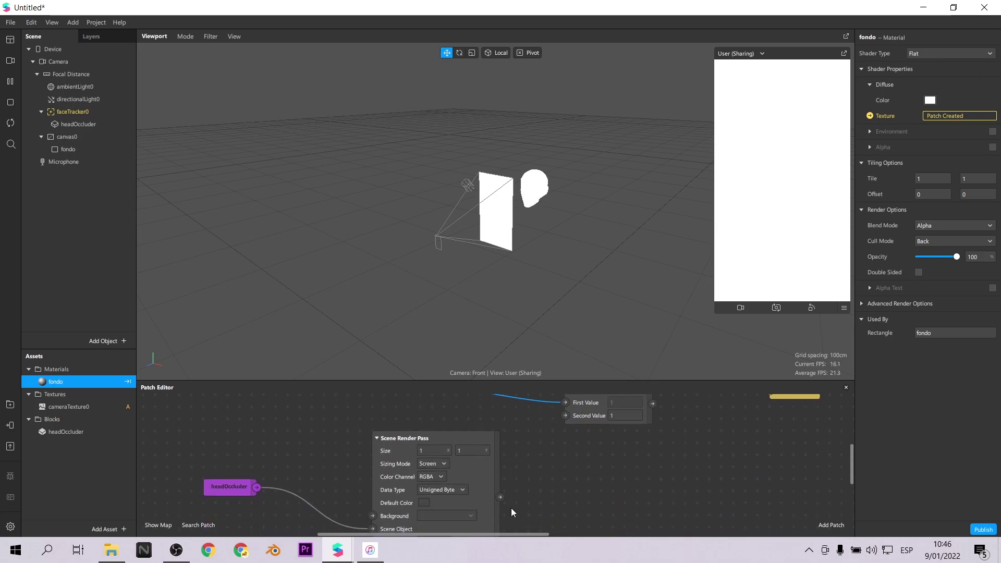
pyautogui.moveTo(501, 497); pyautogui.dragTo(565, 415)
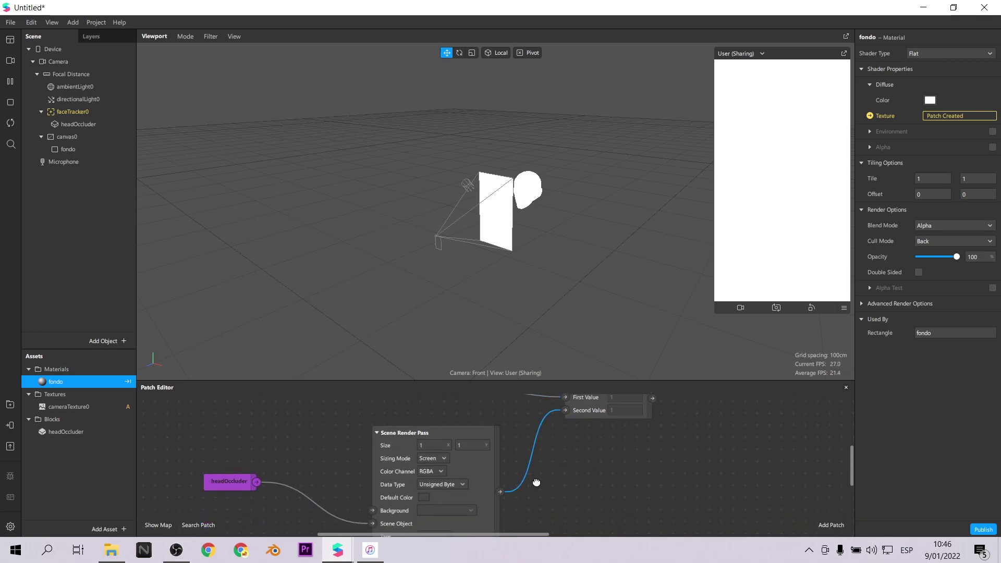
pyautogui.scroll(-3, 496, 487)
pyautogui.click(486, 478)
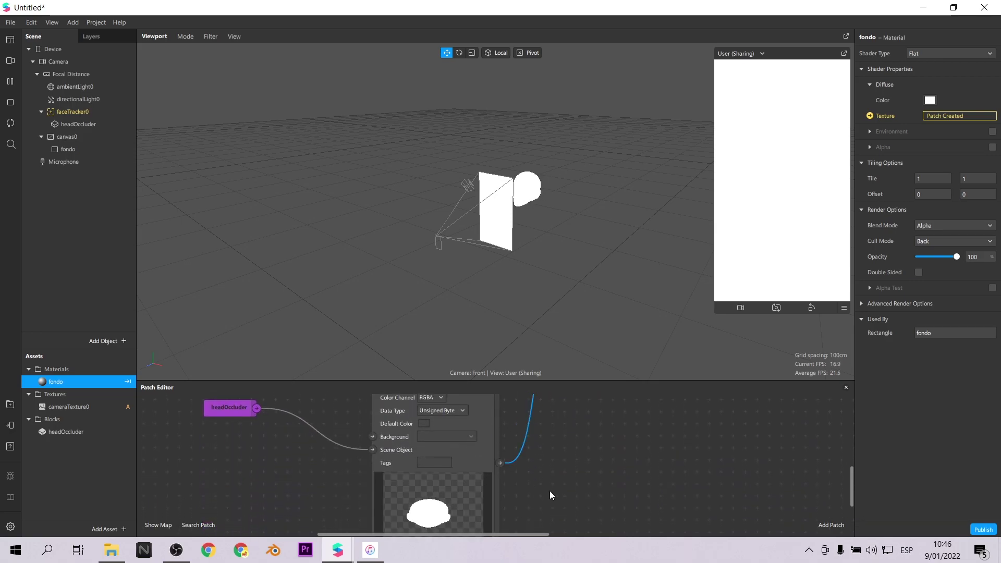
pyautogui.scroll(-1, 621, 461)
pyautogui.scroll(1, 468, 472)
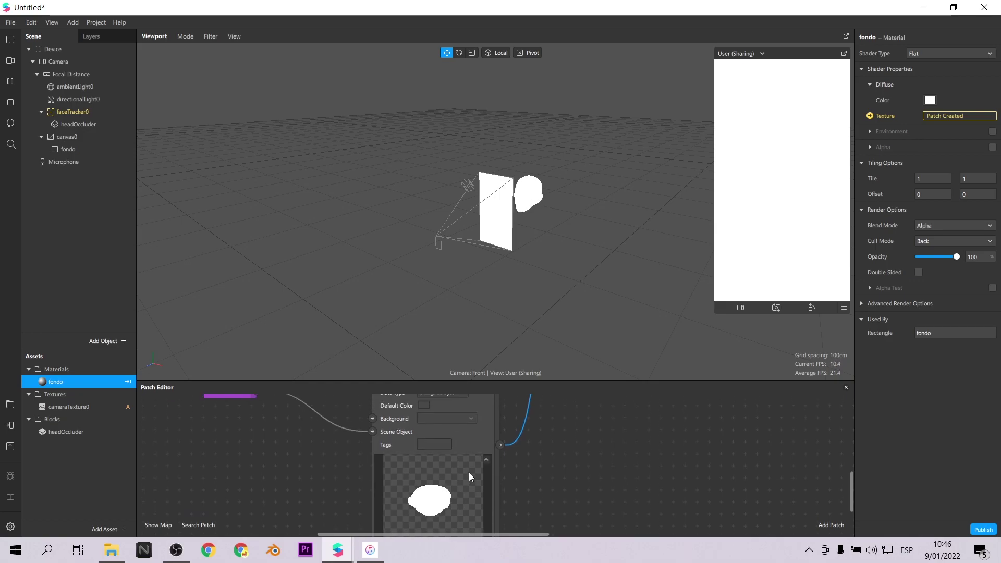
pyautogui.scroll(-3, 477, 471)
pyautogui.scroll(3, 478, 467)
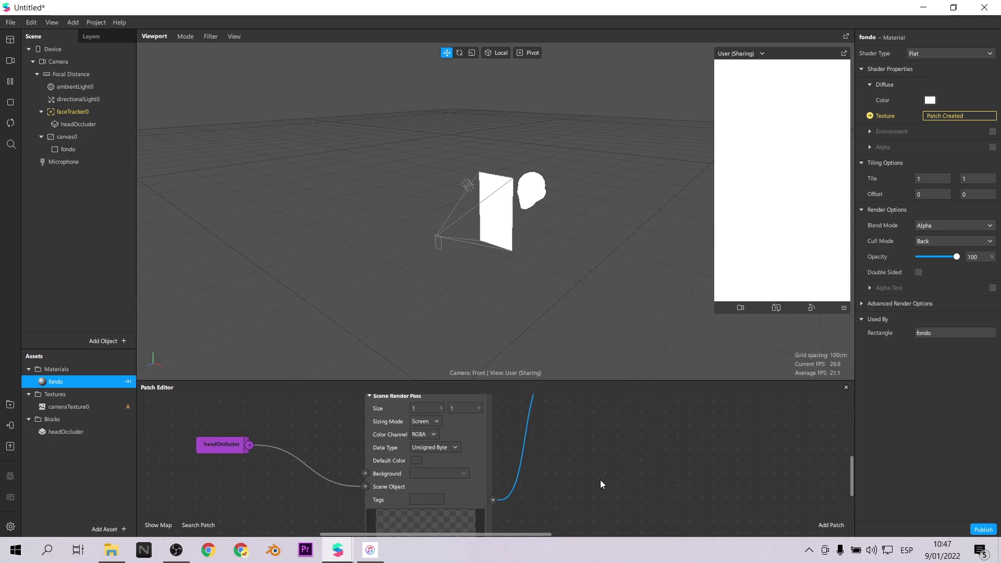
pyautogui.scroll(2, 565, 483)
pyautogui.moveTo(523, 533); pyautogui.dragTo(598, 531)
pyautogui.moveTo(574, 424); pyautogui.dragTo(650, 433)
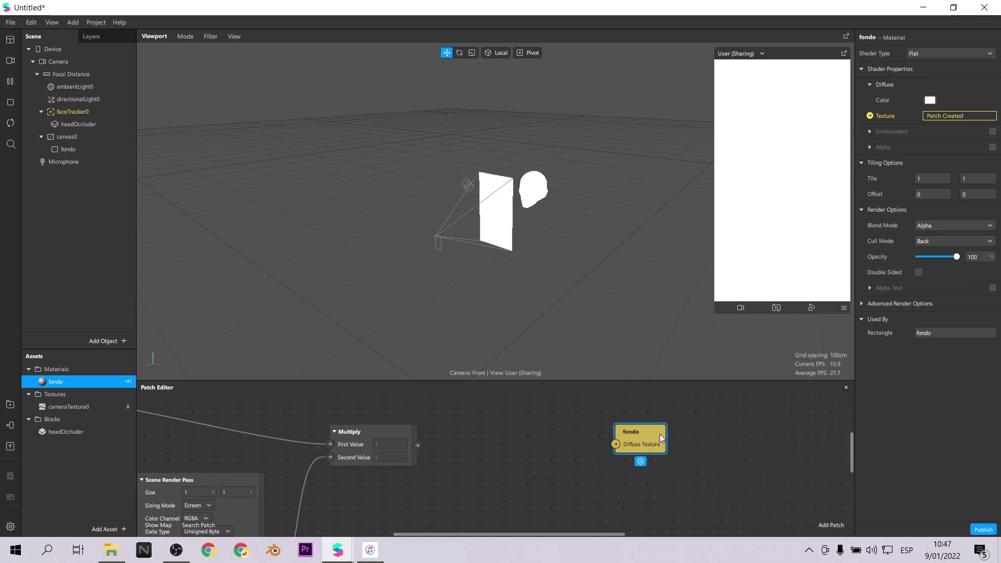
pyautogui.click(522, 496)
# Add a Texture Transform patch and connect Multiply's output to its Texture input
pyautogui.doubleClick(497, 469)
pyautogui.write('tex')
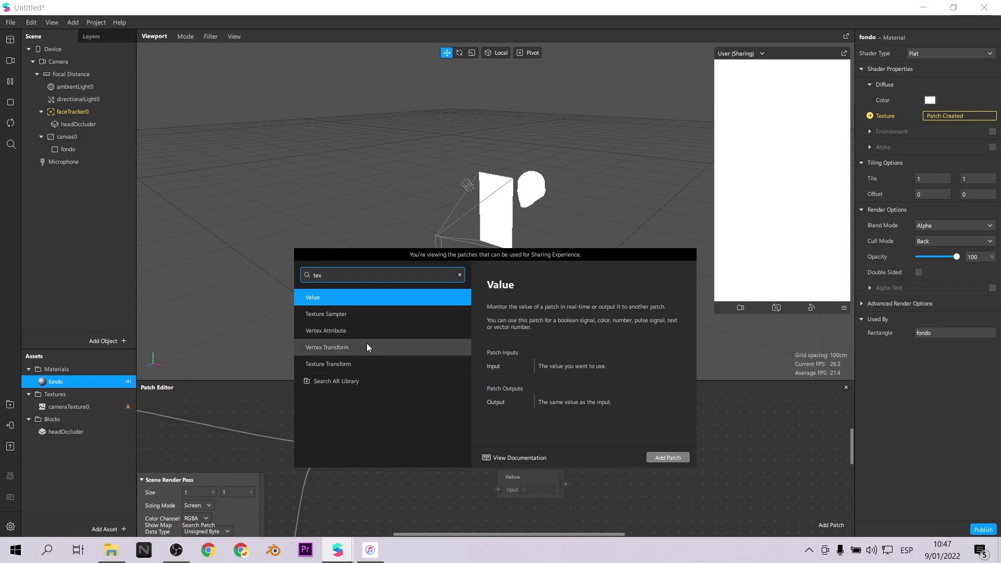
pyautogui.click(361, 314)
pyautogui.click(340, 364)
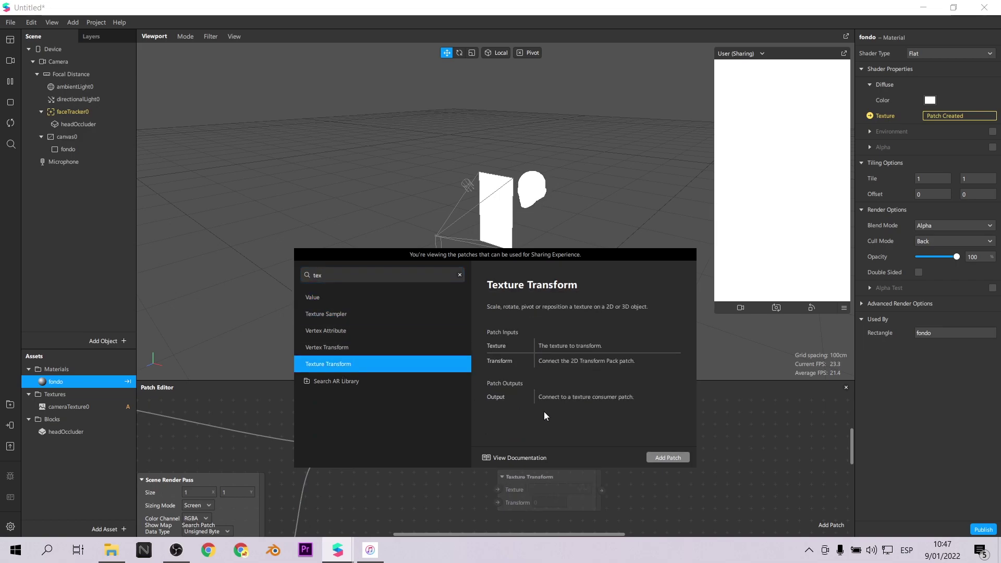
pyautogui.click(675, 458)
pyautogui.moveTo(550, 455); pyautogui.dragTo(542, 425)
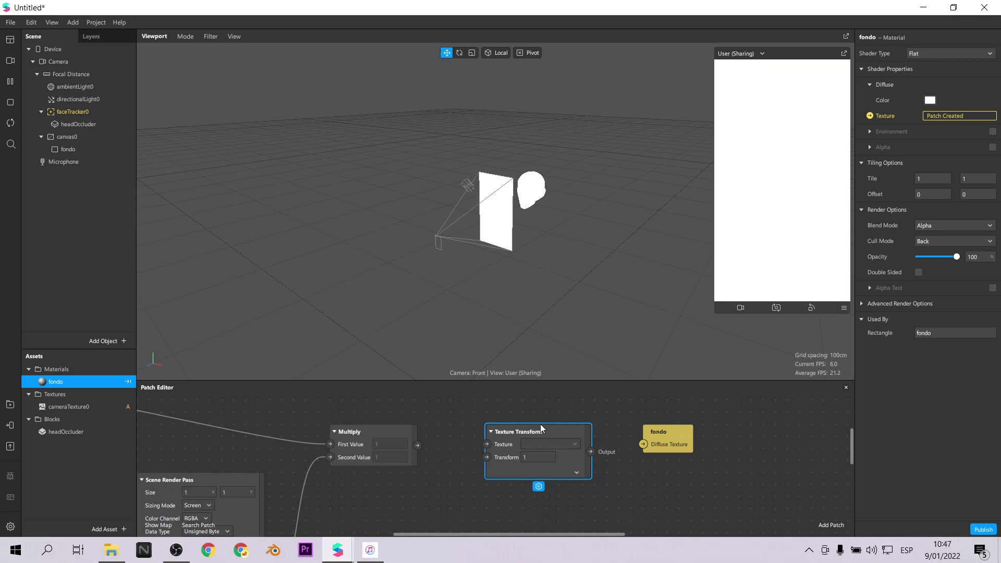
pyautogui.moveTo(417, 445); pyautogui.dragTo(485, 445)
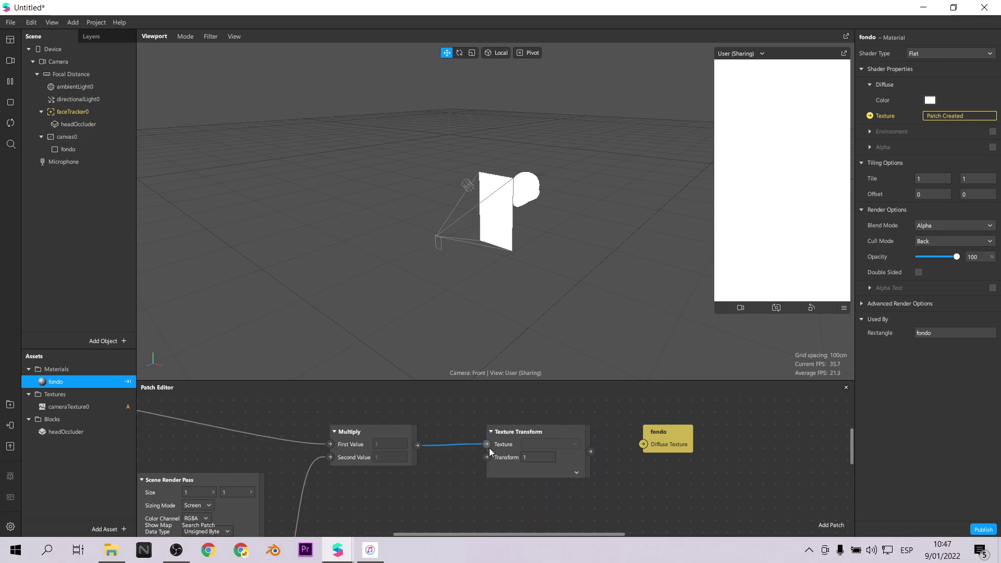
pyautogui.scroll(-3, 542, 486)
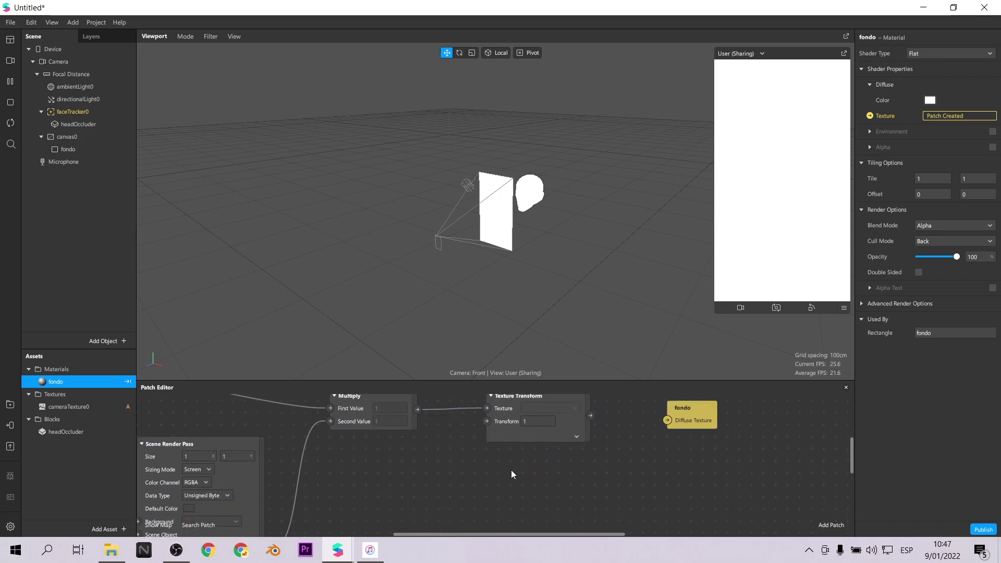
pyautogui.rightClick(477, 483)
# Add a 2D Transform Pack feeding Texture Transform, and route Texture Transform into fondo's Diffuse Texture
pyautogui.write('2d tra')
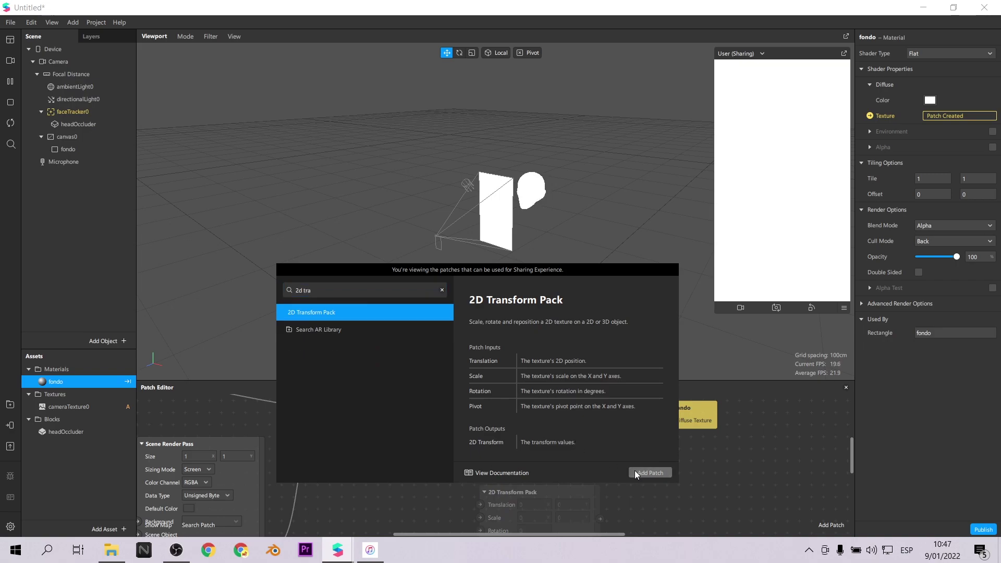
pyautogui.click(638, 473)
pyautogui.moveTo(540, 435); pyautogui.dragTo(601, 447)
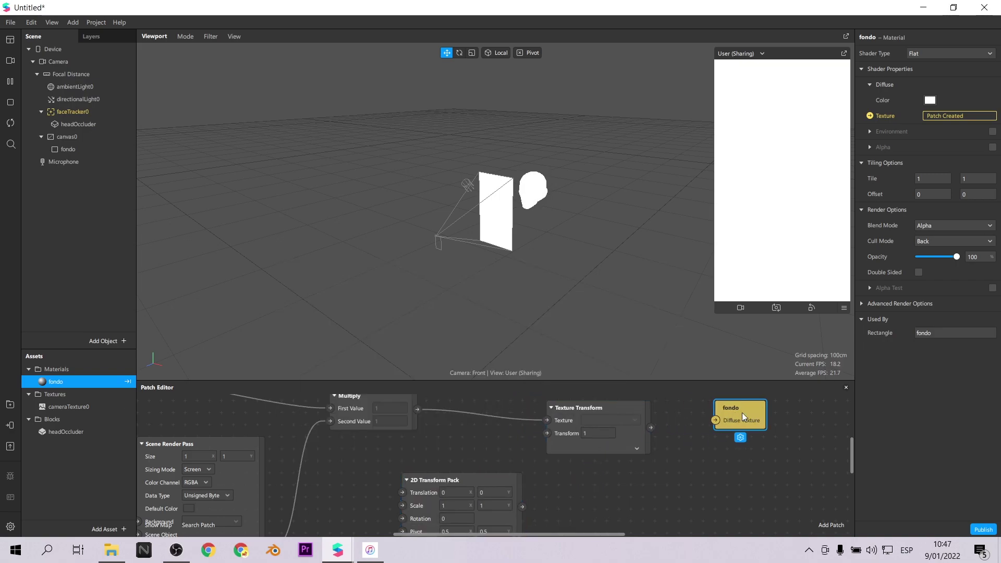
pyautogui.moveTo(627, 409); pyautogui.dragTo(655, 403)
pyautogui.scroll(-2, 514, 474)
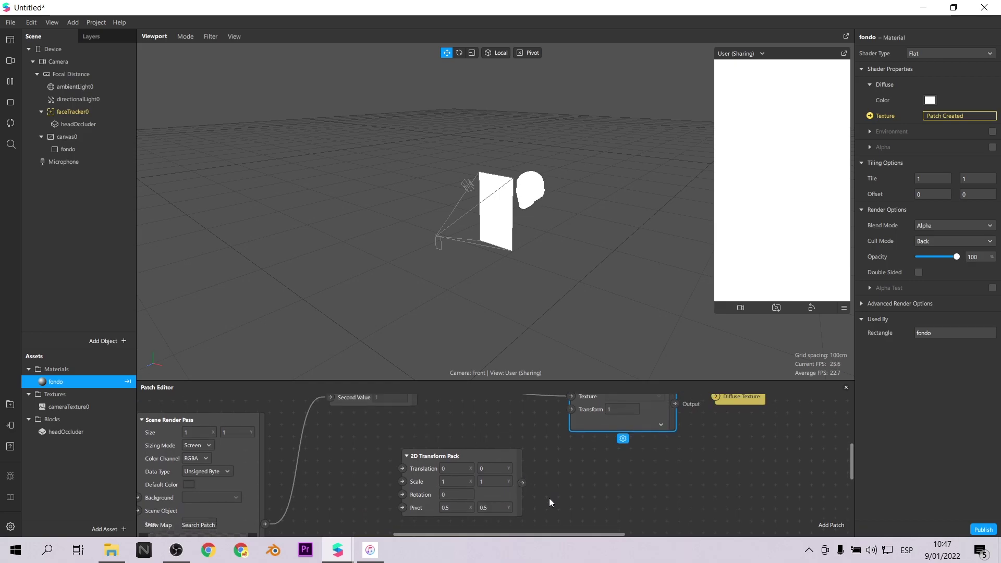
pyautogui.moveTo(522, 483); pyautogui.dragTo(571, 410)
pyautogui.scroll(5, 731, 440)
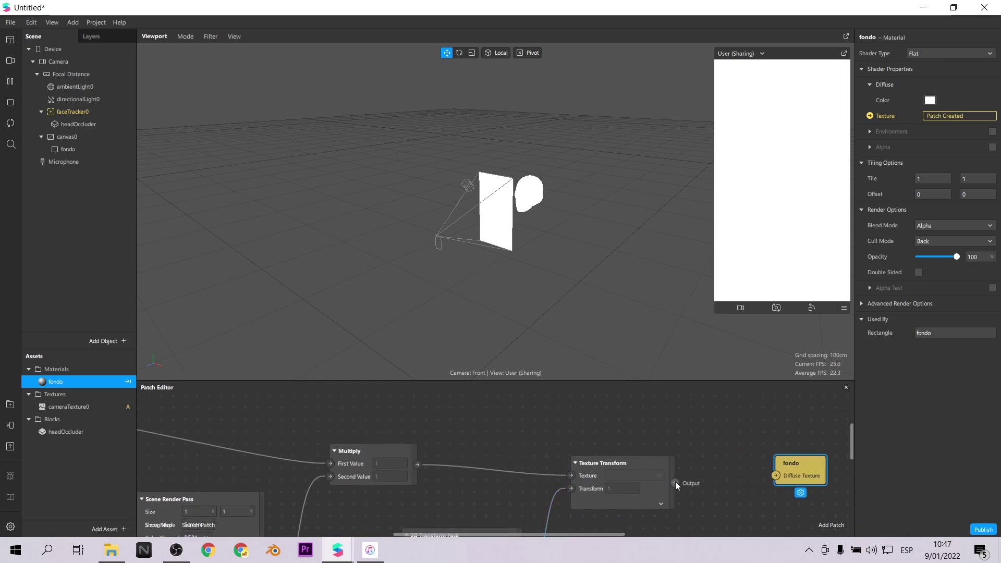
pyautogui.moveTo(775, 476); pyautogui.dragTo(783, 466)
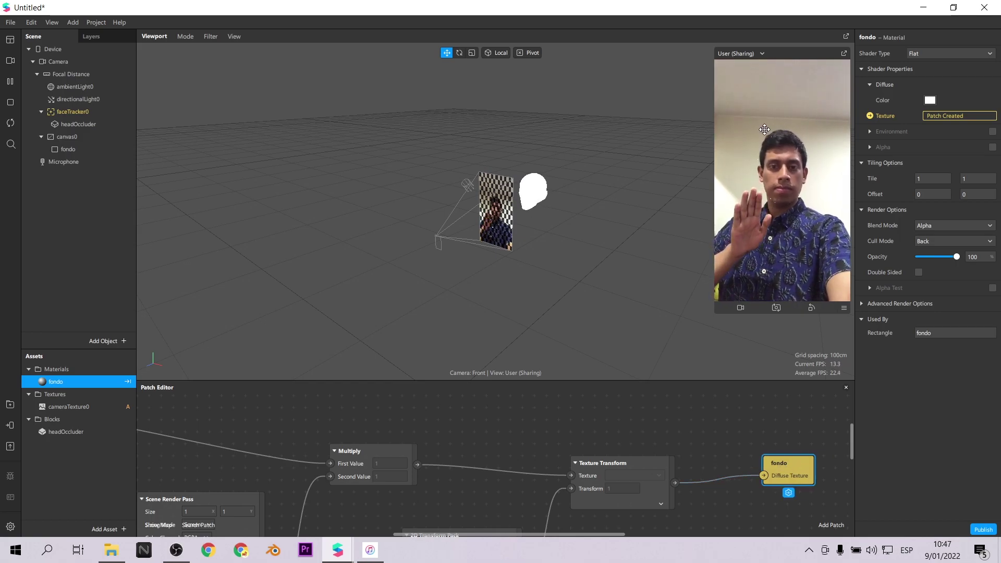
# Lower fondo's opacity to 56 and make the render pass Default Color white (#ffffff)
pyautogui.moveTo(957, 257); pyautogui.dragTo(977, 252)
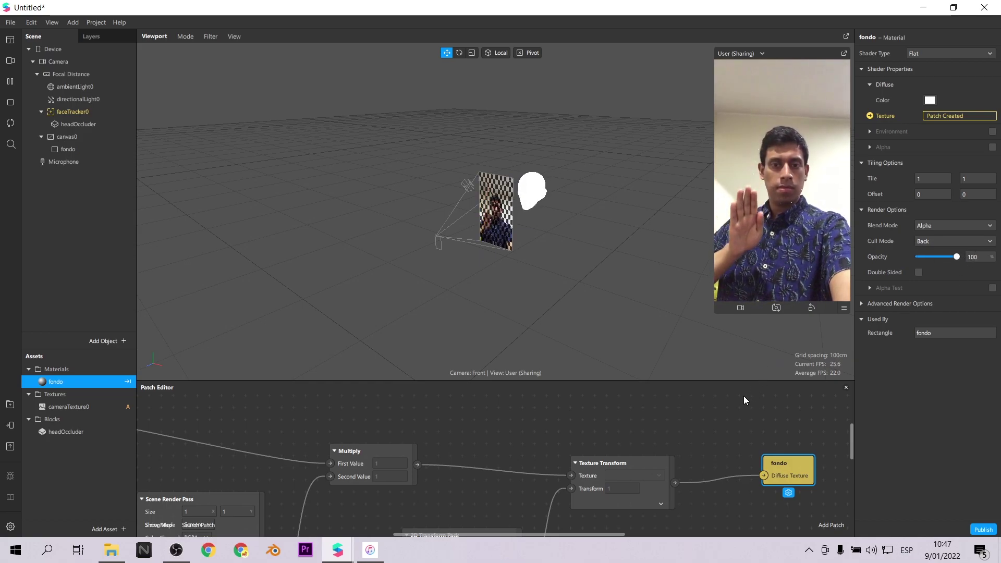
pyautogui.scroll(-2, 454, 459)
pyautogui.scroll(-5, 453, 459)
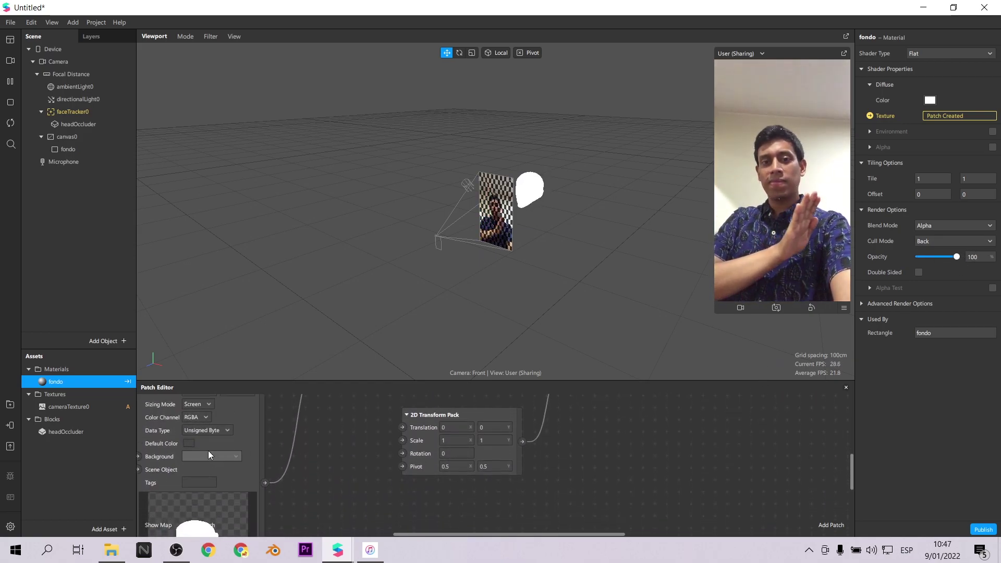
pyautogui.click(187, 444)
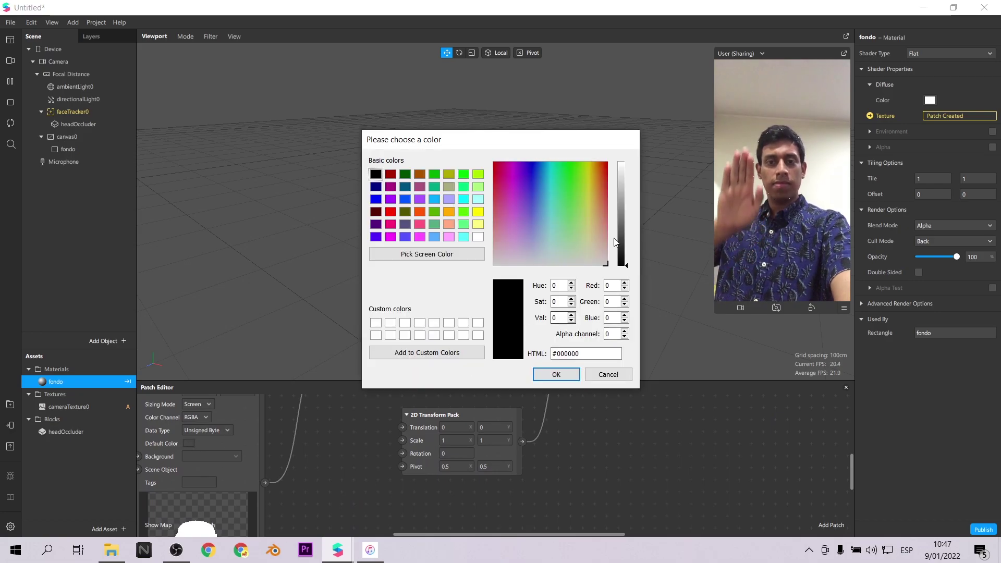
pyautogui.moveTo(627, 183); pyautogui.dragTo(627, 161)
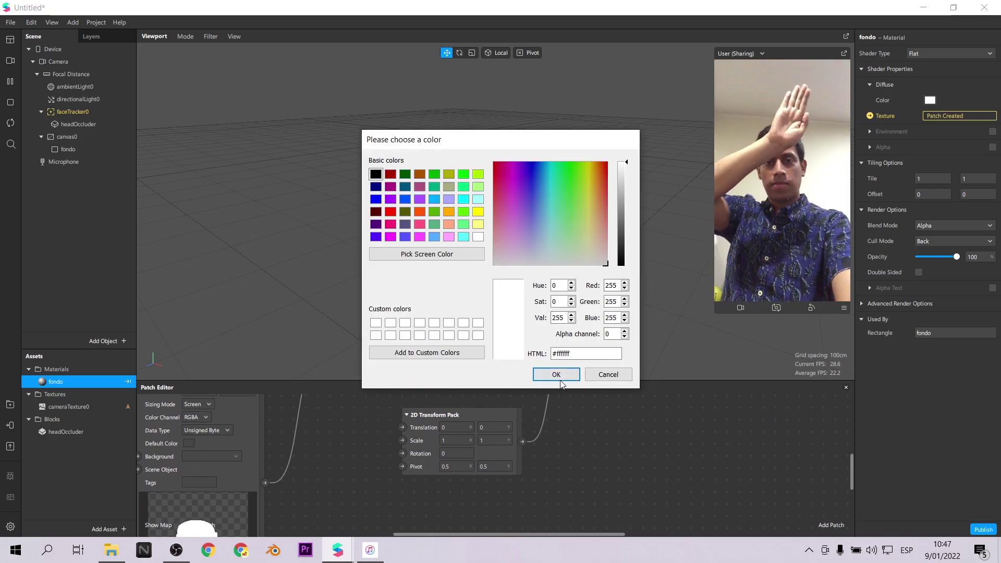
pyautogui.click(557, 374)
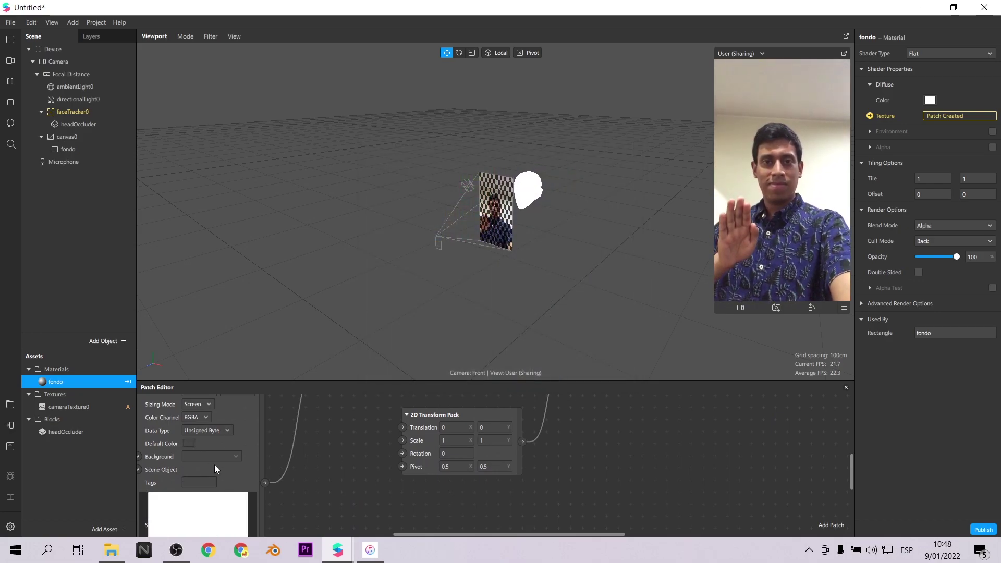
# Try scale values of 1.2 and 2 on the 2D Transform Pack
pyautogui.click(469, 441)
pyautogui.write('1.2')
pyautogui.click(500, 440)
pyautogui.write('2')
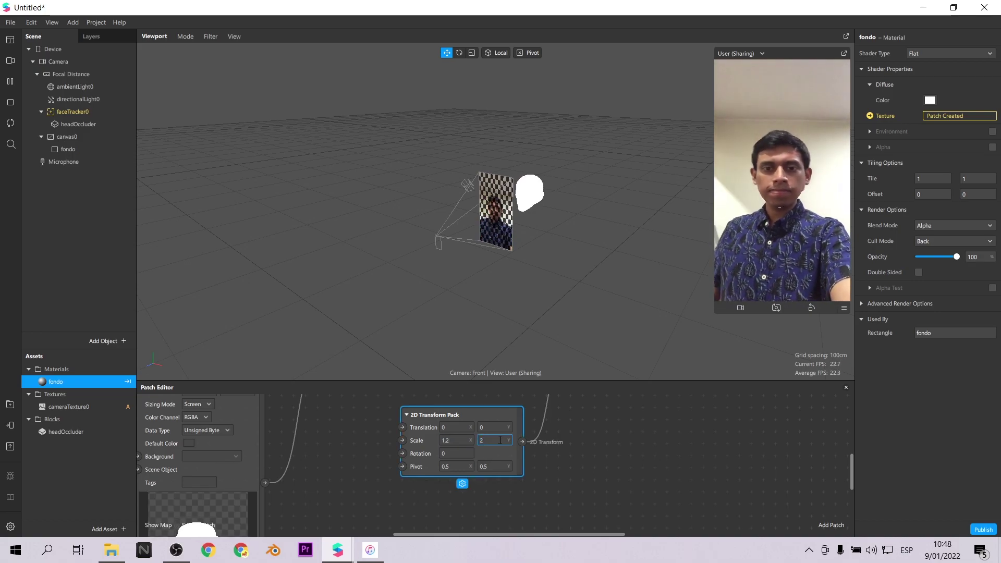
pyautogui.press('Return')
pyautogui.click(500, 441)
pyautogui.hotkey('shift', 'Return')
pyautogui.click(664, 470)
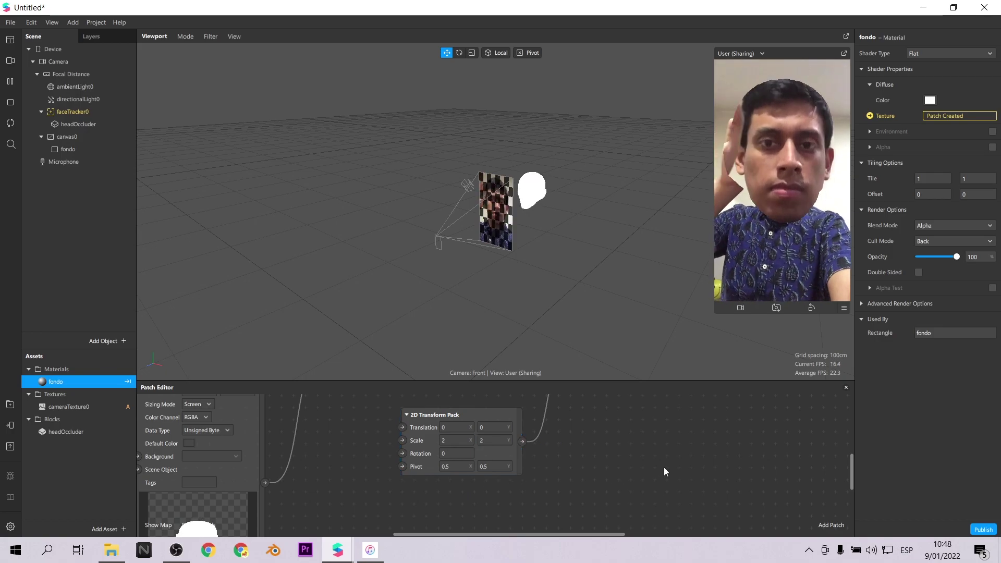
# Set the 2D Transform Pack Scale X and Y both to 1.5
pyautogui.scroll(1, 628, 460)
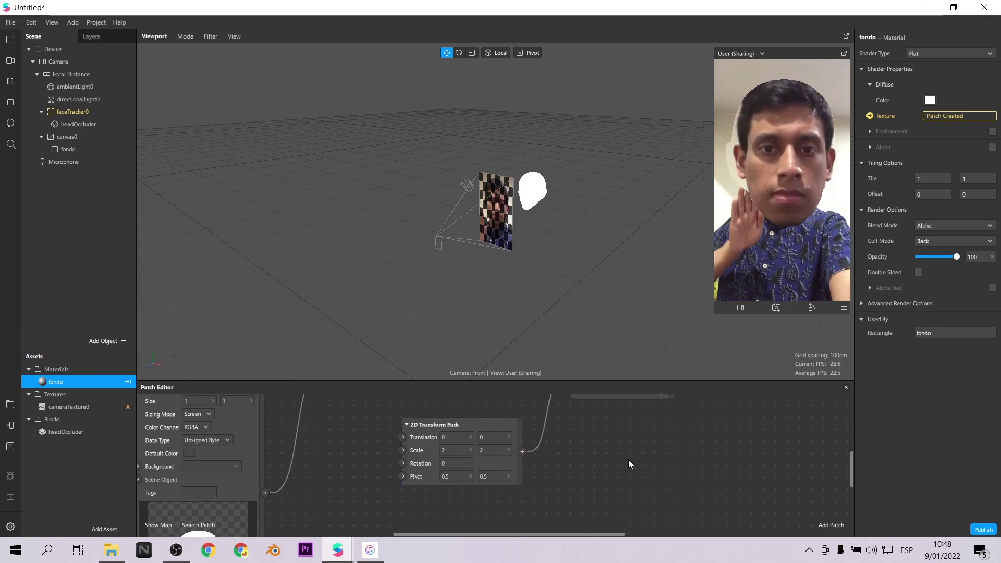
pyautogui.click(642, 168)
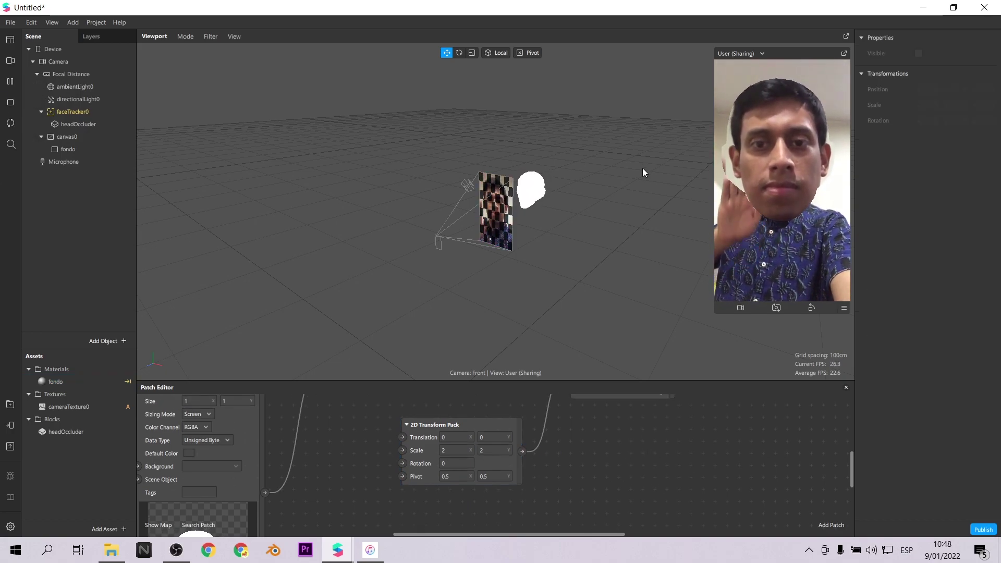
pyautogui.doubleClick(448, 450)
pyautogui.write('1.5')
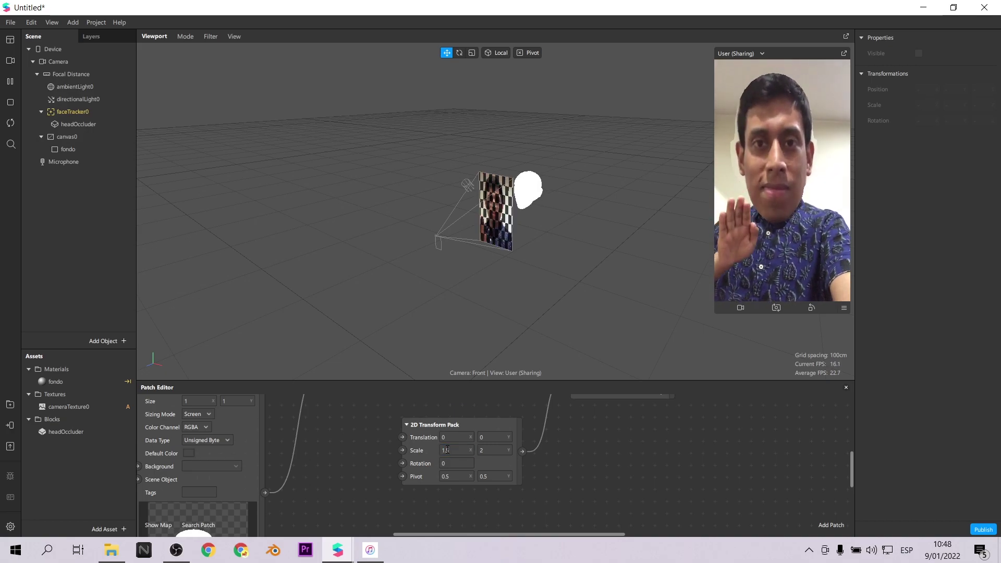
pyautogui.moveTo(481, 454); pyautogui.dragTo(527, 460)
pyautogui.write('1.5')
pyautogui.press('Return')
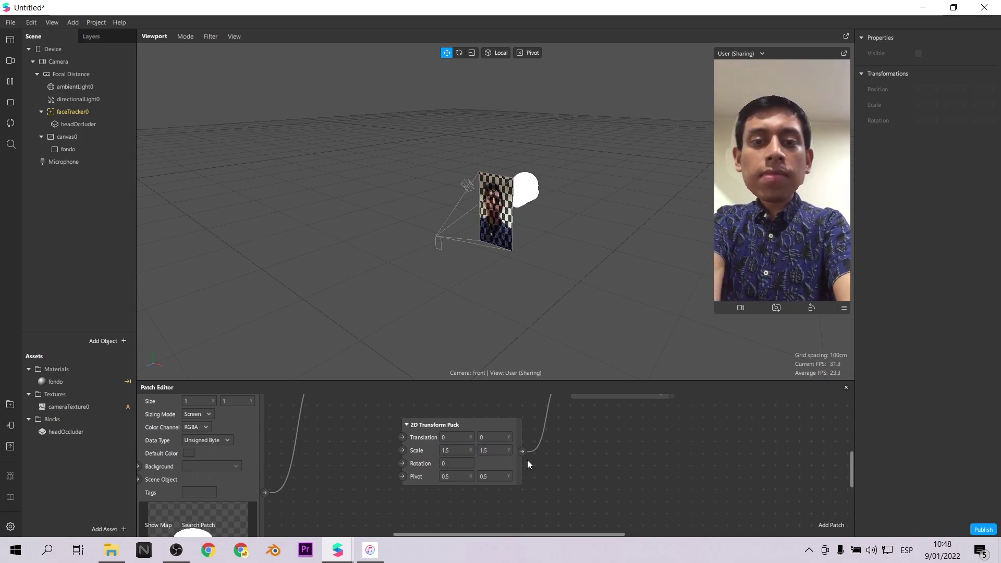
# Bring up the camera and simulation choices panel from the left toolbar
pyautogui.scroll(3, 641, 459)
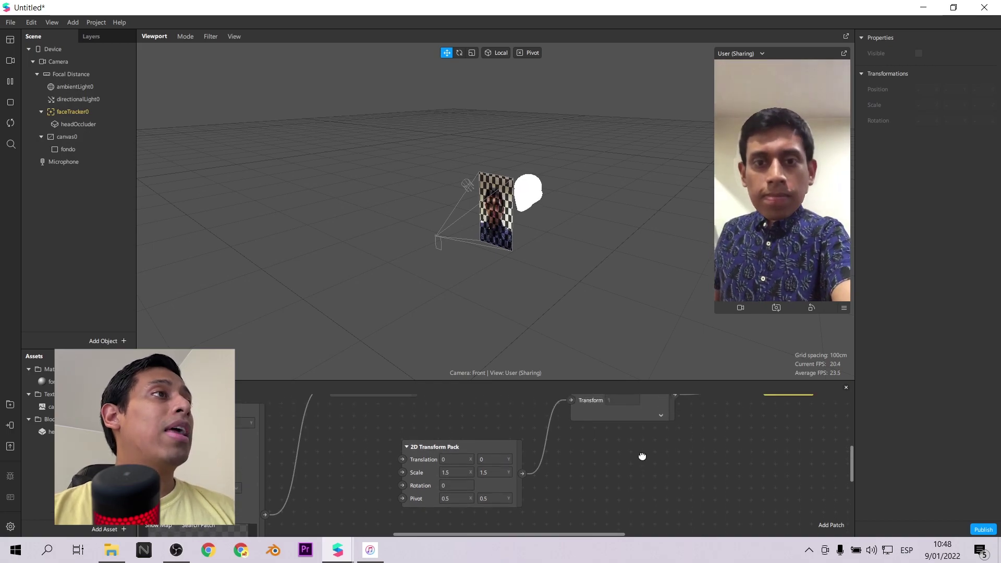
pyautogui.scroll(3, 642, 457)
pyautogui.scroll(-3, 642, 457)
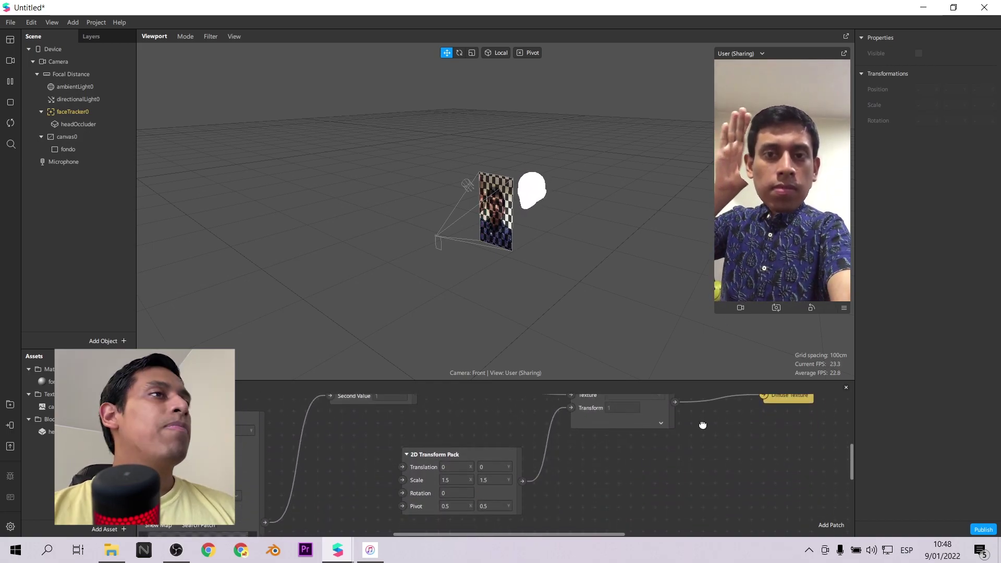
pyautogui.scroll(4, 703, 424)
pyautogui.scroll(-2, 703, 425)
pyautogui.scroll(1, 703, 425)
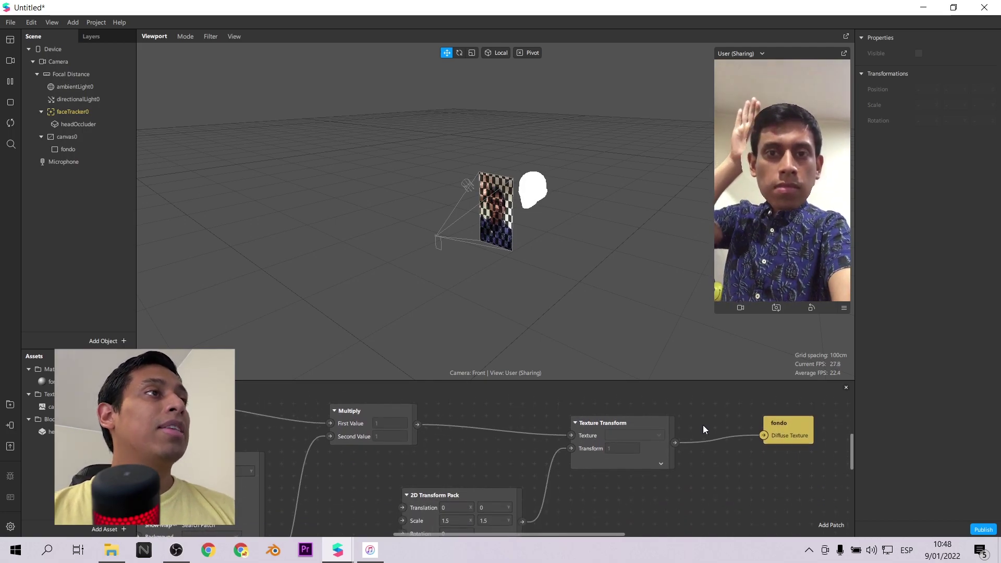
pyautogui.click(10, 61)
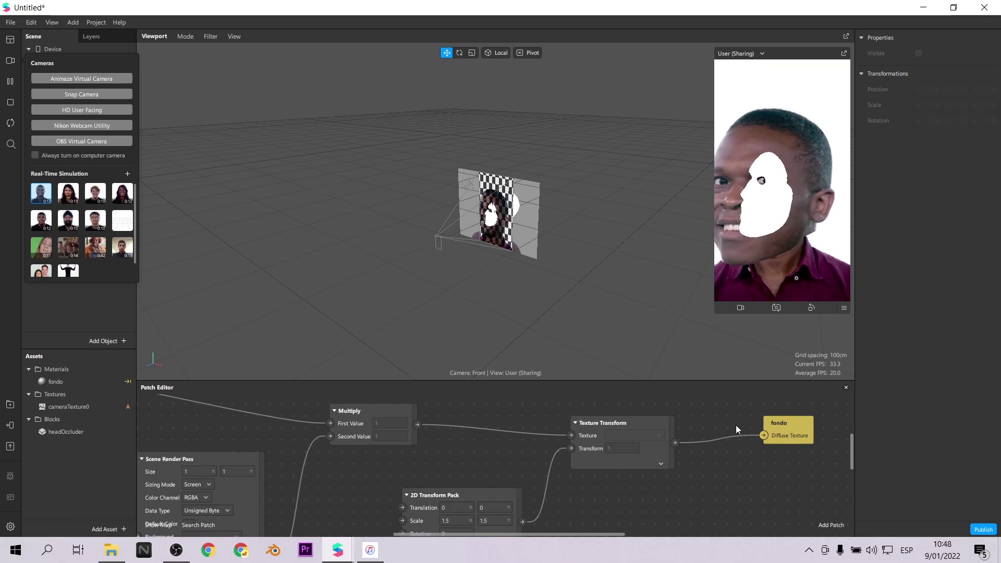
# In fondo's Advanced Render Options, enable Write to Depth and disable Use Depth Test
pyautogui.click(703, 421)
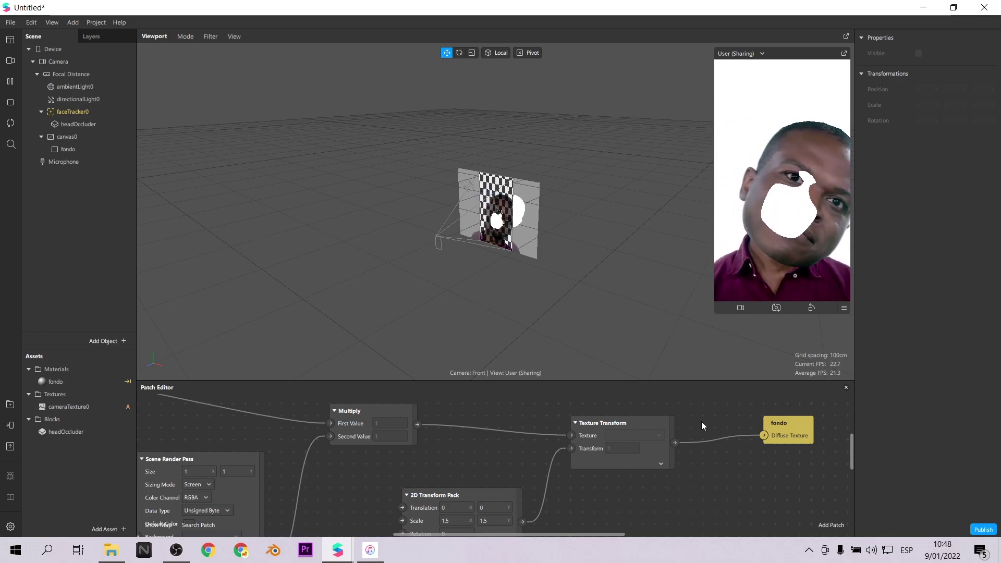
pyautogui.click(56, 382)
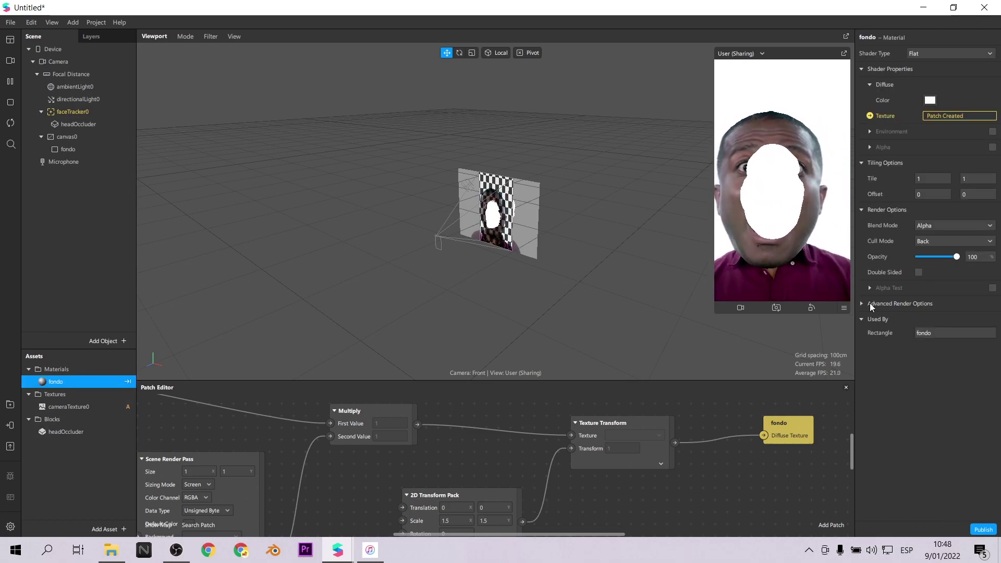
pyautogui.click(919, 351)
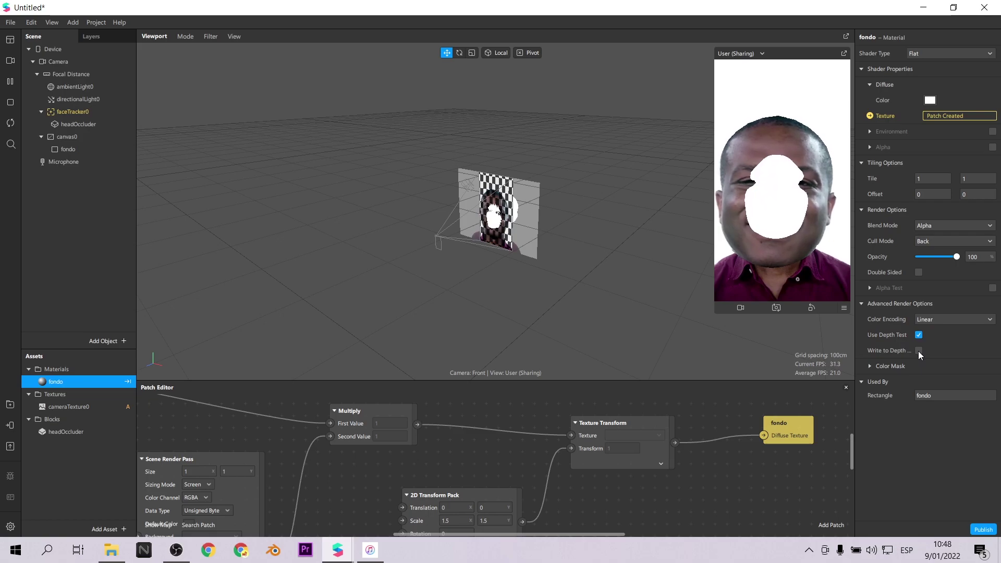
pyautogui.click(919, 350)
pyautogui.click(919, 335)
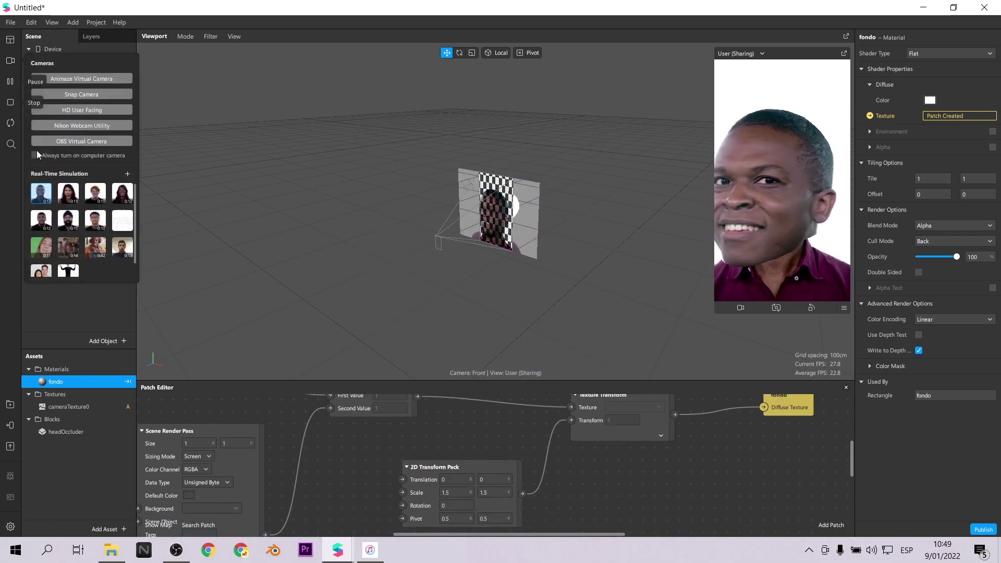
pyautogui.click(122, 247)
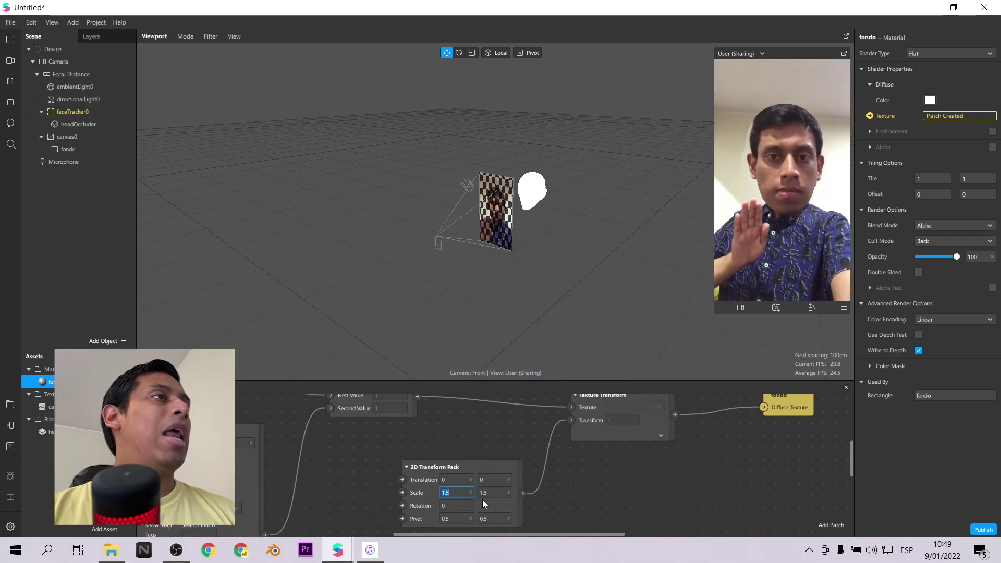
# Change the 2D Transform Pack Scale X and Y from 1.5 to 1.7
pyautogui.press('Tab')
pyautogui.write('1.7')
pyautogui.press('Return')
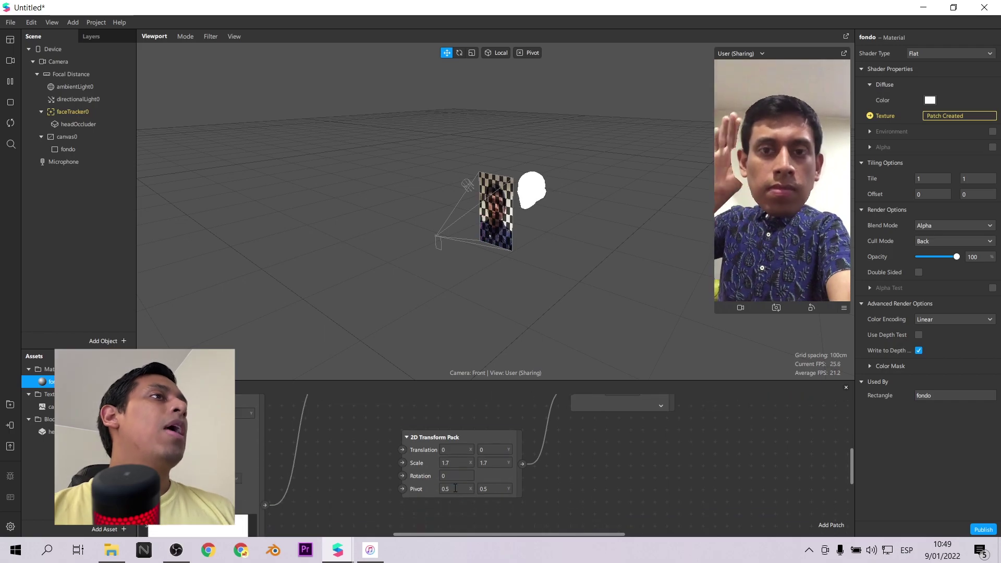
pyautogui.scroll(1, 497, 488)
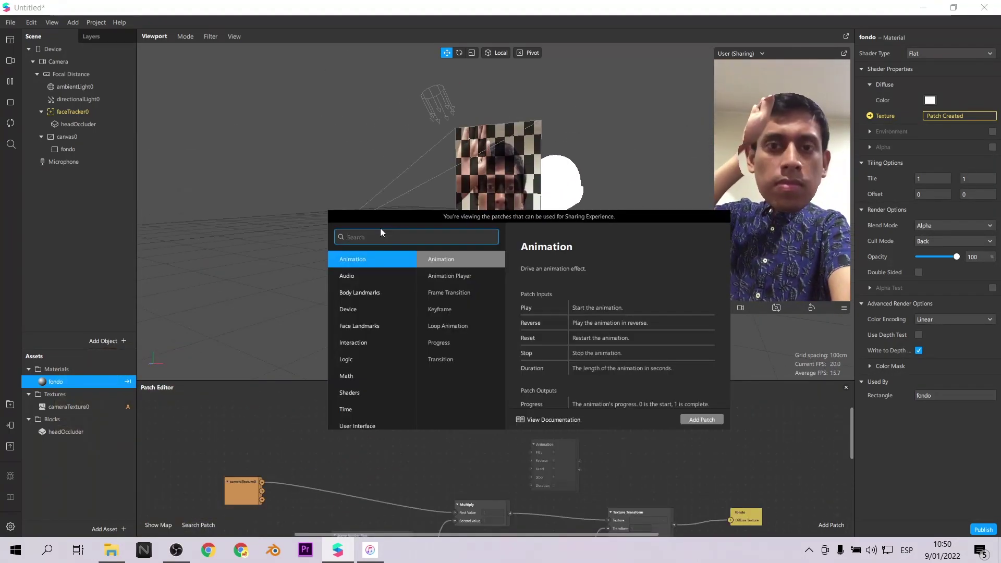
pyautogui.press('Escape')
pyautogui.click(100, 111)
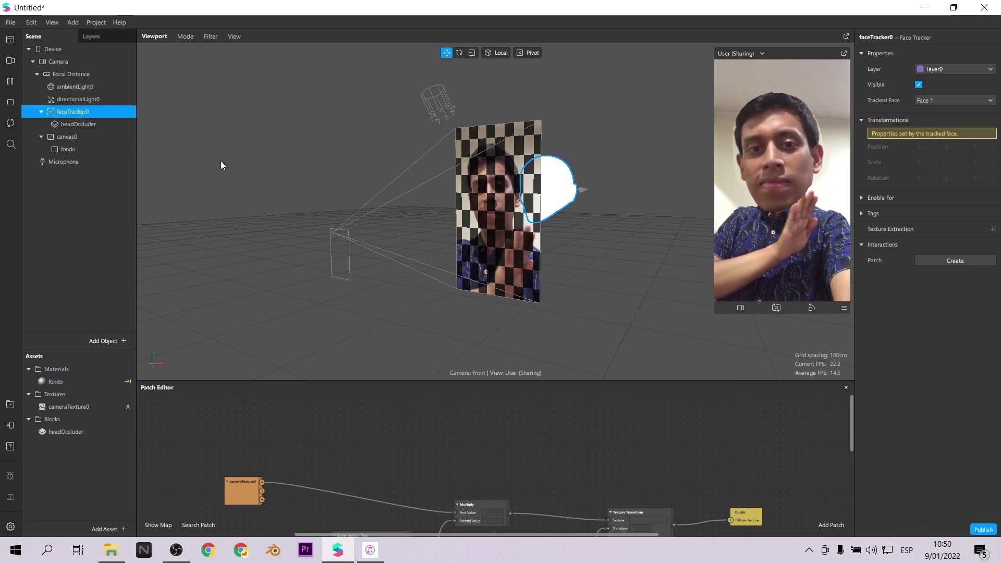
# Add faceTracker0 to the patch graph and connect it to a new Mouth Open patch
pyautogui.moveTo(56, 111); pyautogui.dragTo(488, 443)
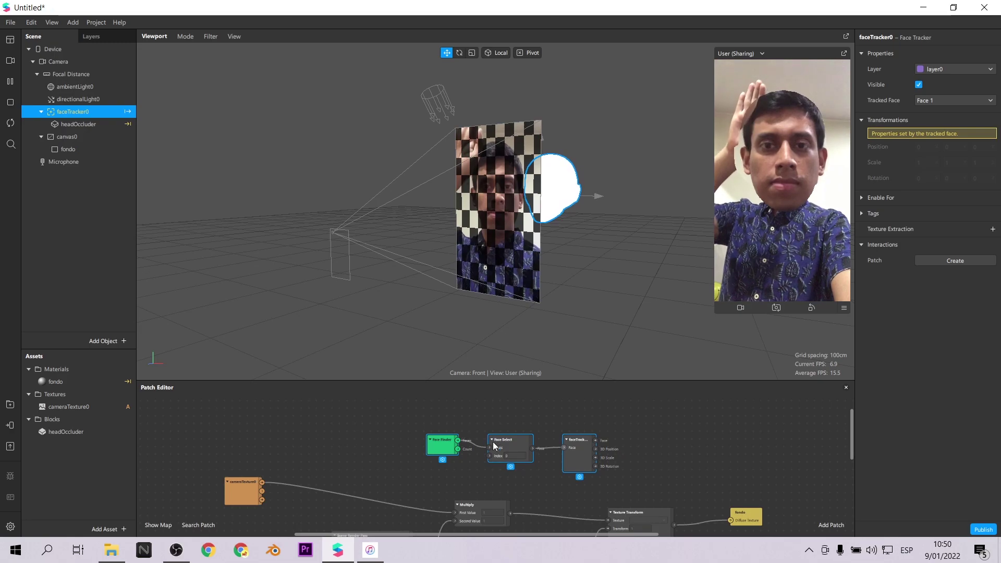
pyautogui.scroll(3, 744, 471)
pyautogui.scroll(1, 672, 443)
pyautogui.rightClick(655, 435)
pyautogui.write('op')
pyautogui.press('Return')
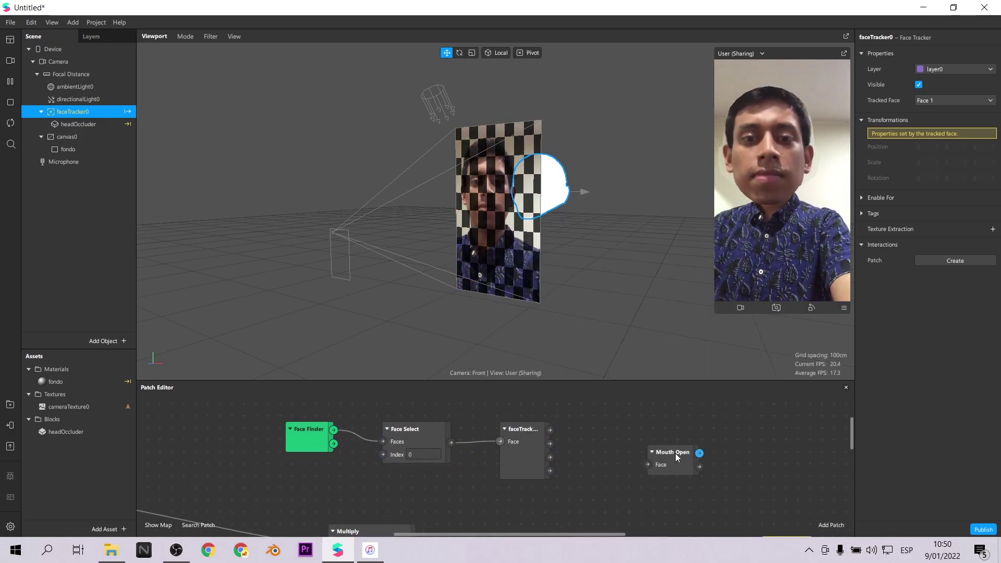
pyautogui.moveTo(675, 453); pyautogui.dragTo(637, 420)
pyautogui.moveTo(549, 430); pyautogui.dragTo(617, 435)
# Add a Switch patch fed by Mouth Open and position it clear of the Pulse patch
pyautogui.rightClick(787, 449)
pyautogui.write('sw')
pyautogui.press('Return')
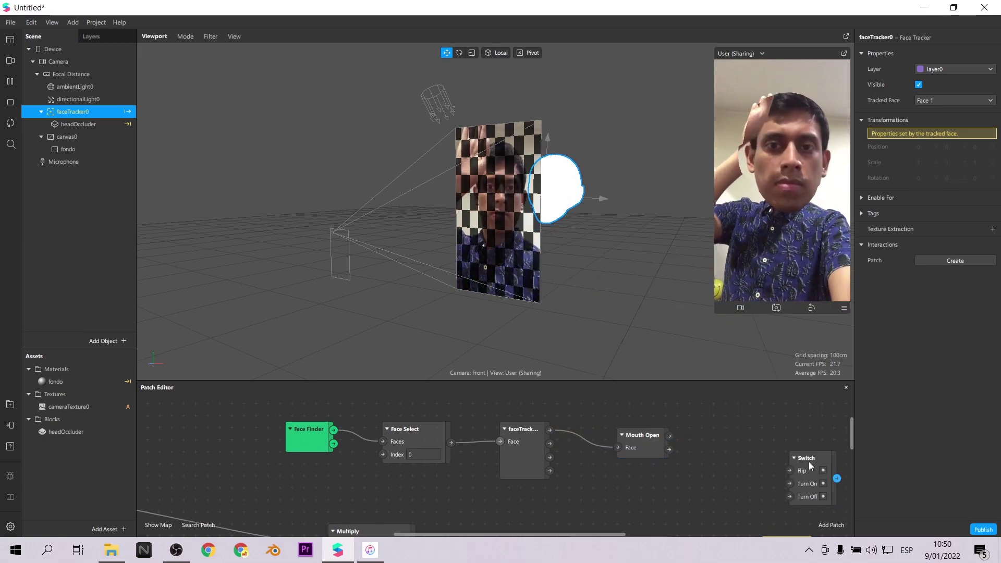
pyautogui.moveTo(811, 466); pyautogui.dragTo(747, 430)
pyautogui.moveTo(669, 436); pyautogui.dragTo(724, 450)
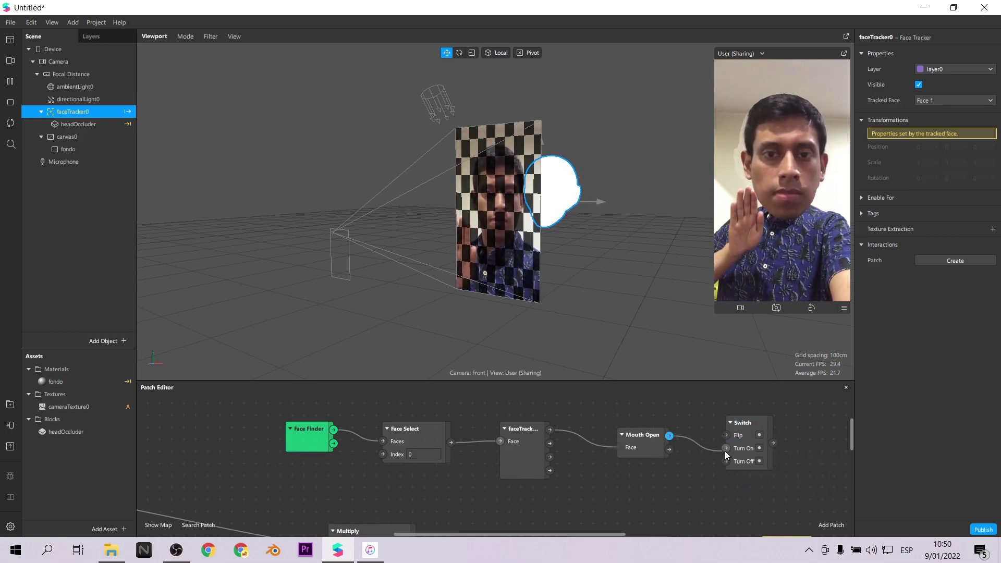
pyautogui.moveTo(622, 533); pyautogui.dragTo(676, 533)
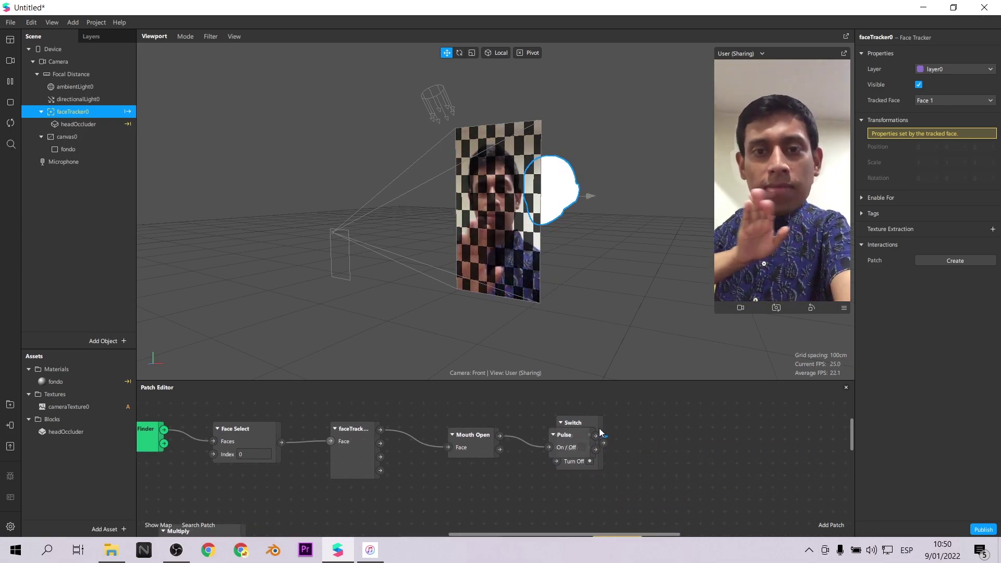
pyautogui.moveTo(590, 424); pyautogui.dragTo(673, 424)
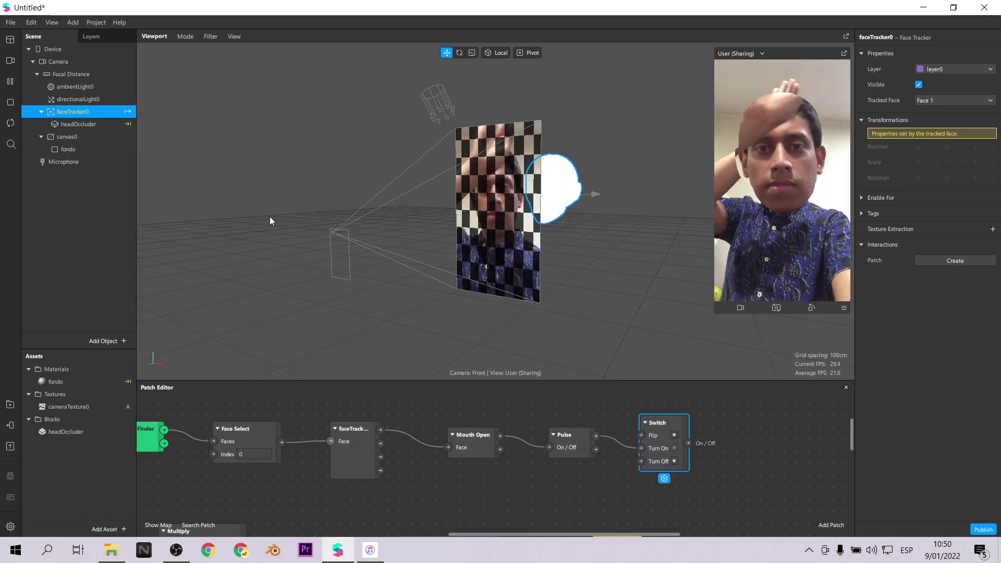
pyautogui.click(79, 125)
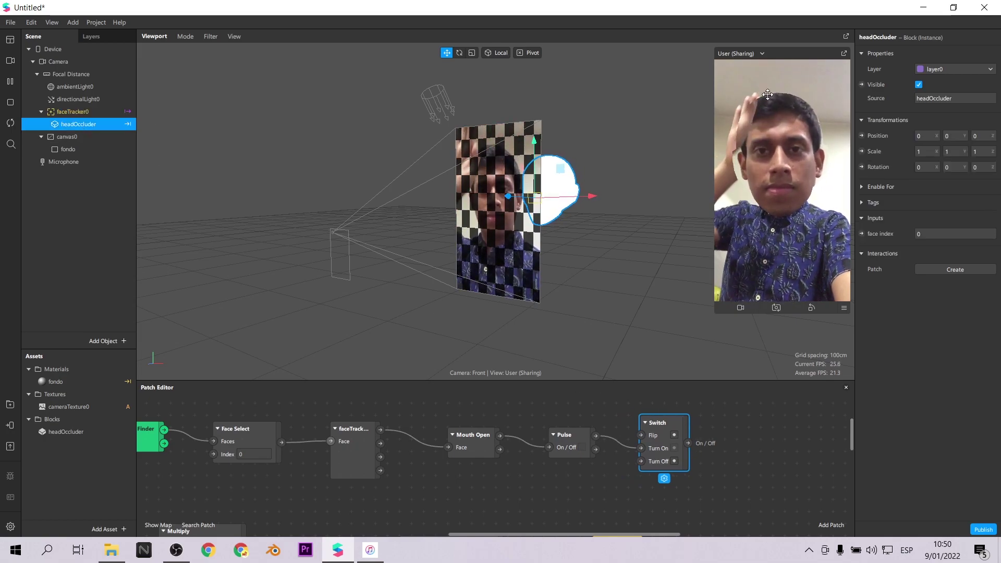
# Create a headOccluder Visible patch and wire the Switch output into it
pyautogui.click(862, 85)
pyautogui.moveTo(521, 477); pyautogui.dragTo(787, 424)
pyautogui.moveTo(690, 443); pyautogui.dragTo(761, 436)
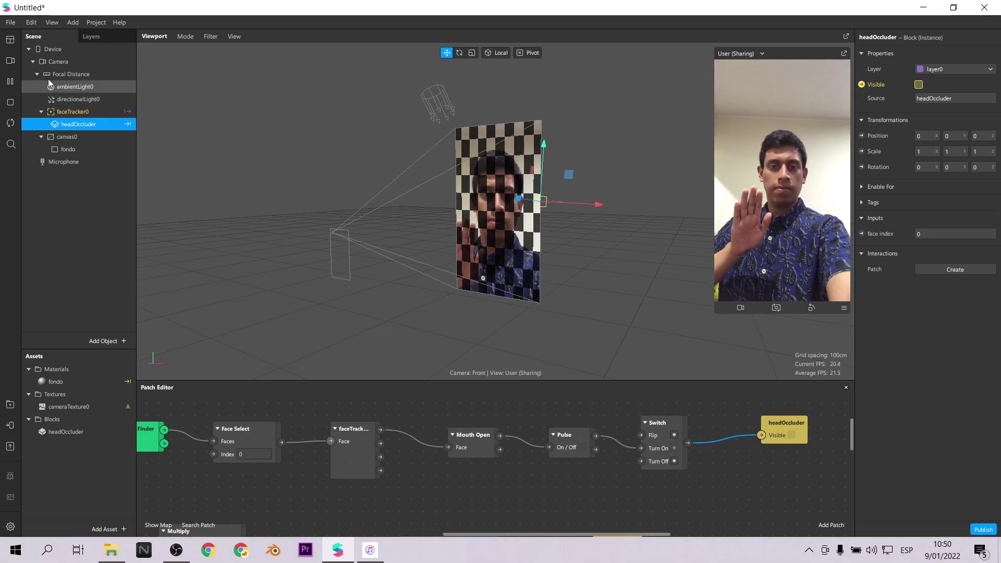
# Switch the preview to a Real-Time Simulation video of a person
pyautogui.click(10, 60)
pyautogui.click(37, 194)
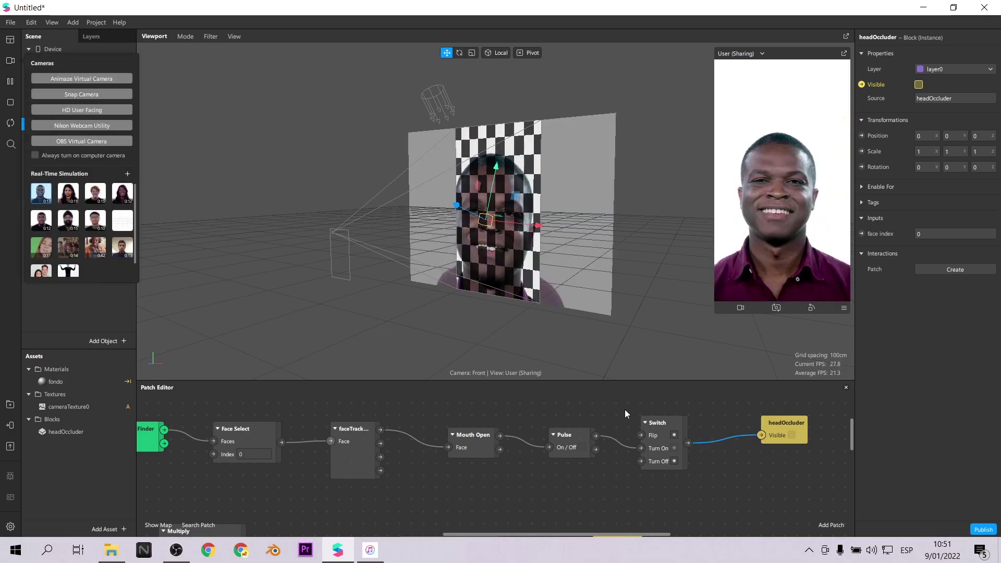
pyautogui.click(743, 478)
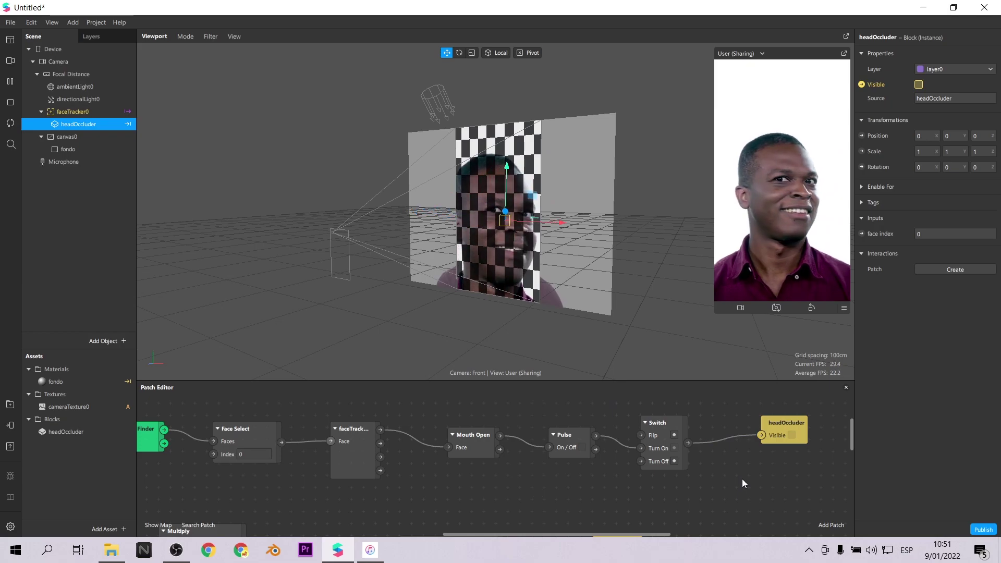